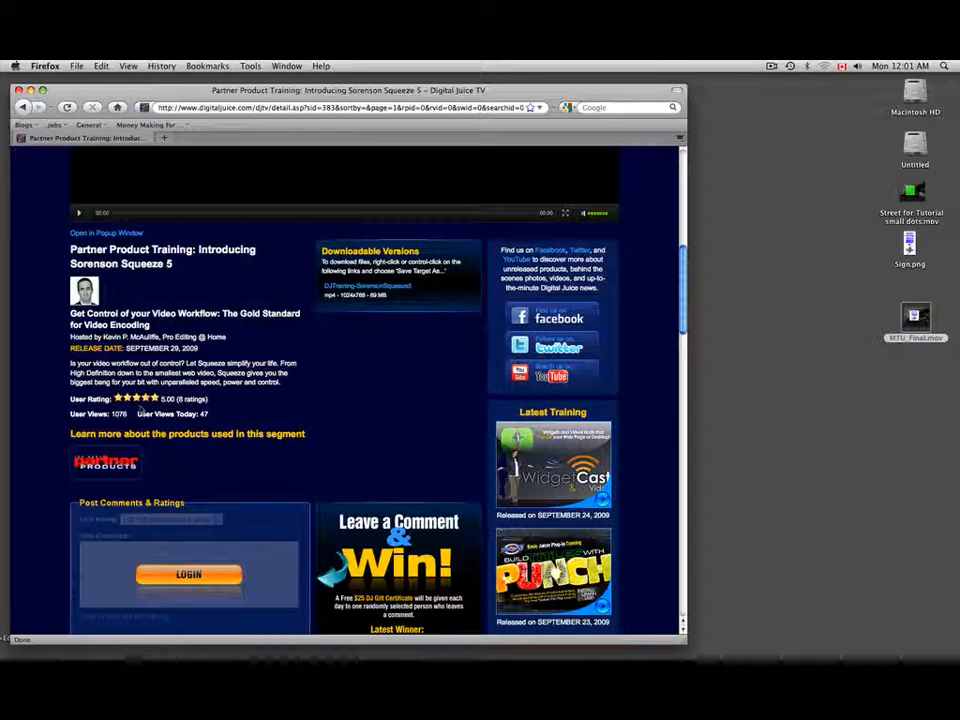
- Hide the browser window and switch to After Effects
key("super+h")
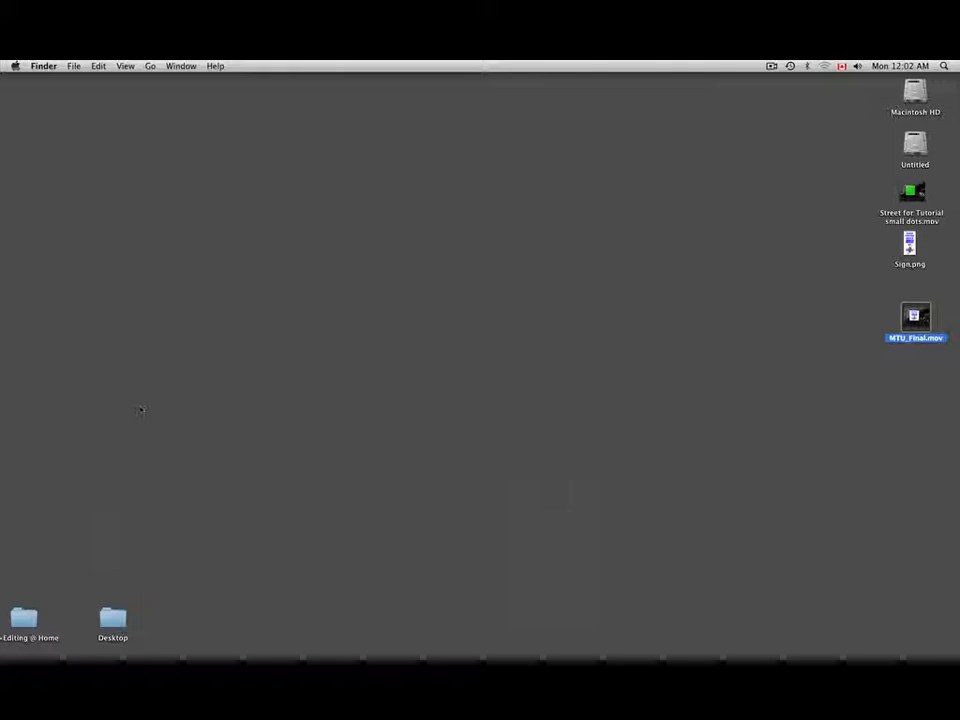
key("super+Tab")
key("super+Tab")
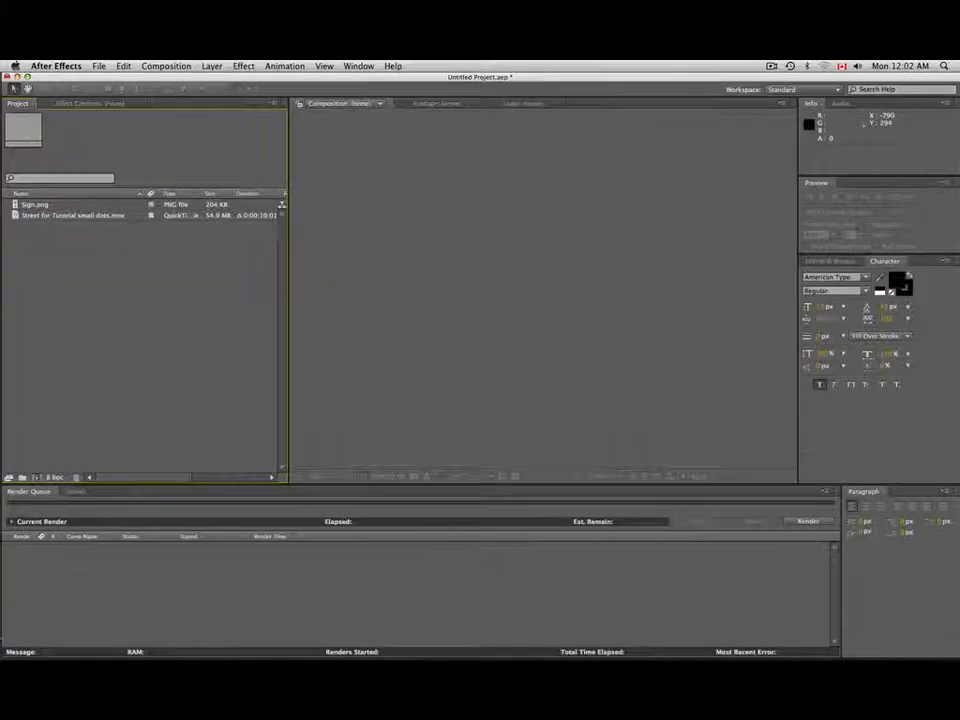
- Preview the Street for Tutorial small dots.mov footage, scrubbing through it to examine the green billboard's motion and tracking dots, and close the viewer
double_click(16, 216)
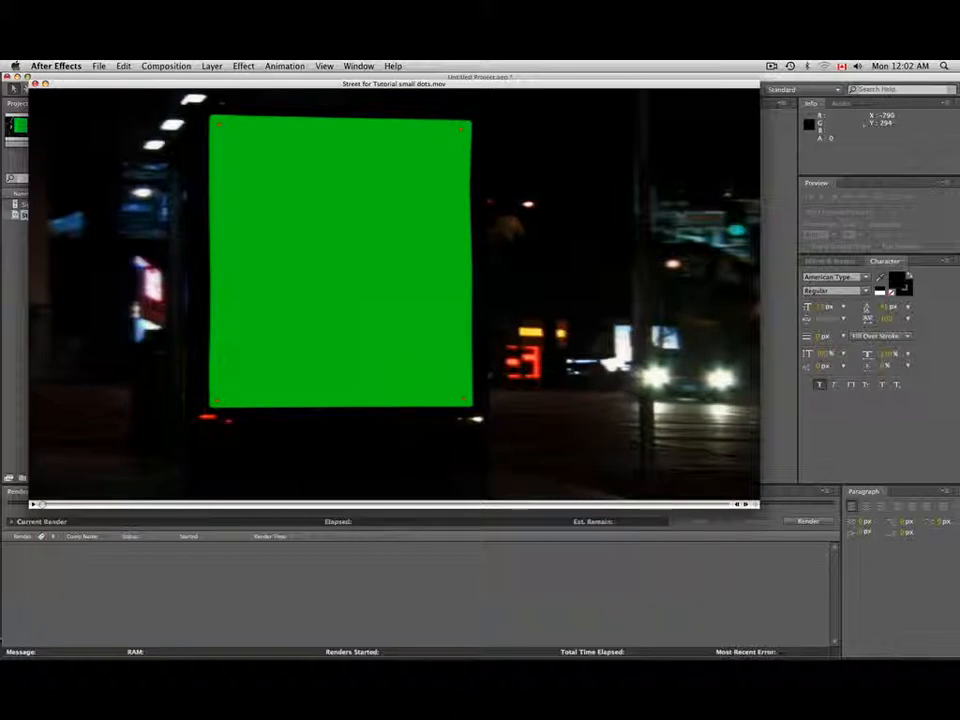
left_click_drag(119, 505, 385, 527)
left_click_drag(525, 505, 381, 499)
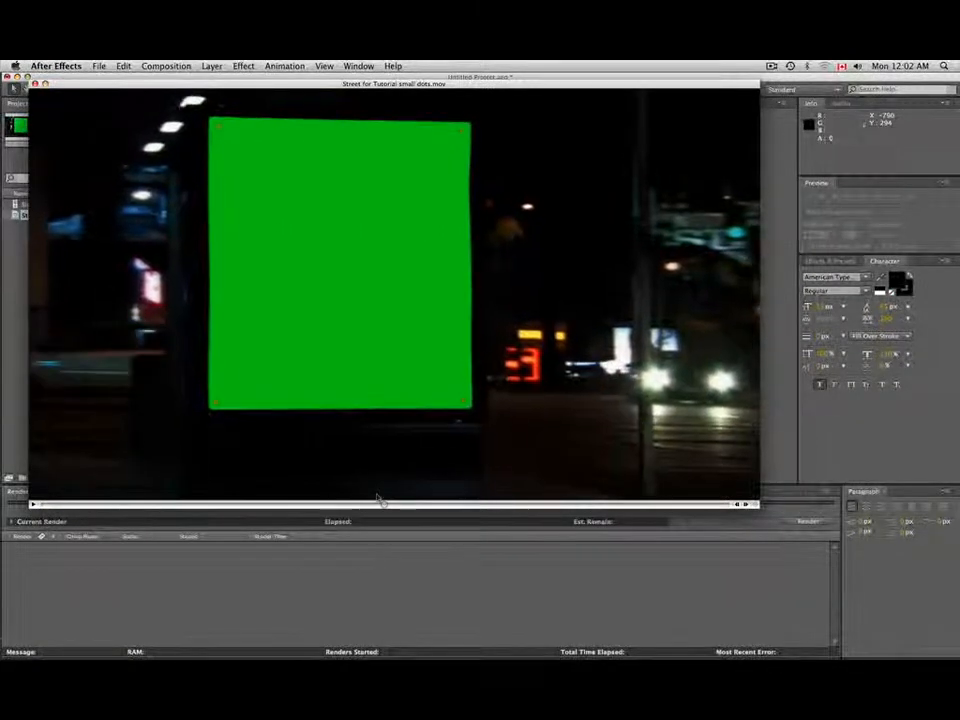
left_click(35, 85)
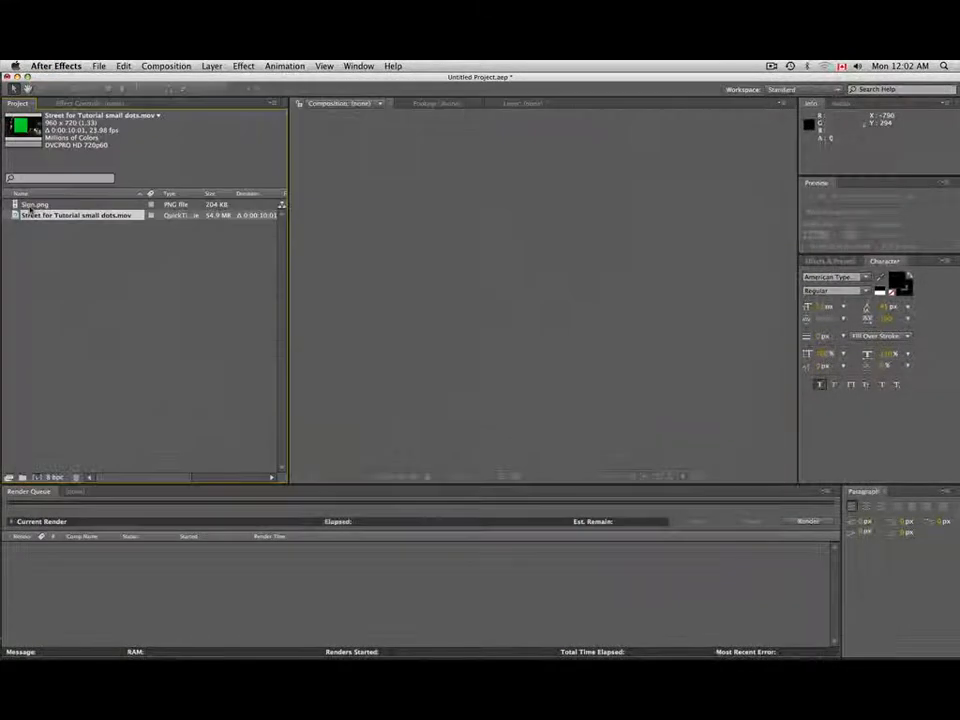
- View the Sign.png artwork in the footage viewer and close it
double_click(33, 205)
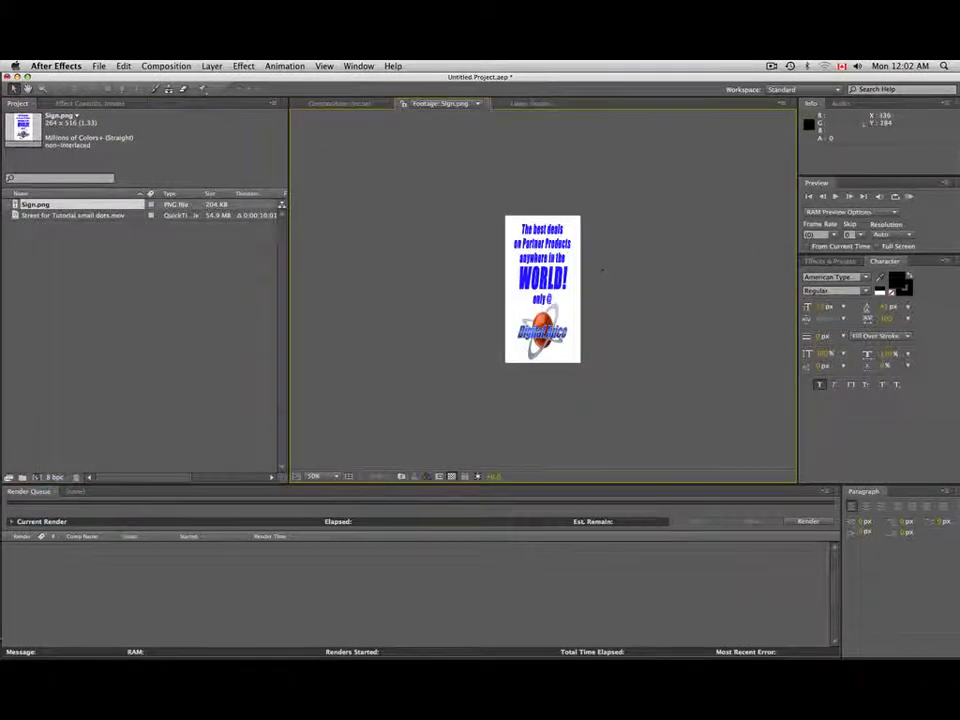
left_click(139, 265)
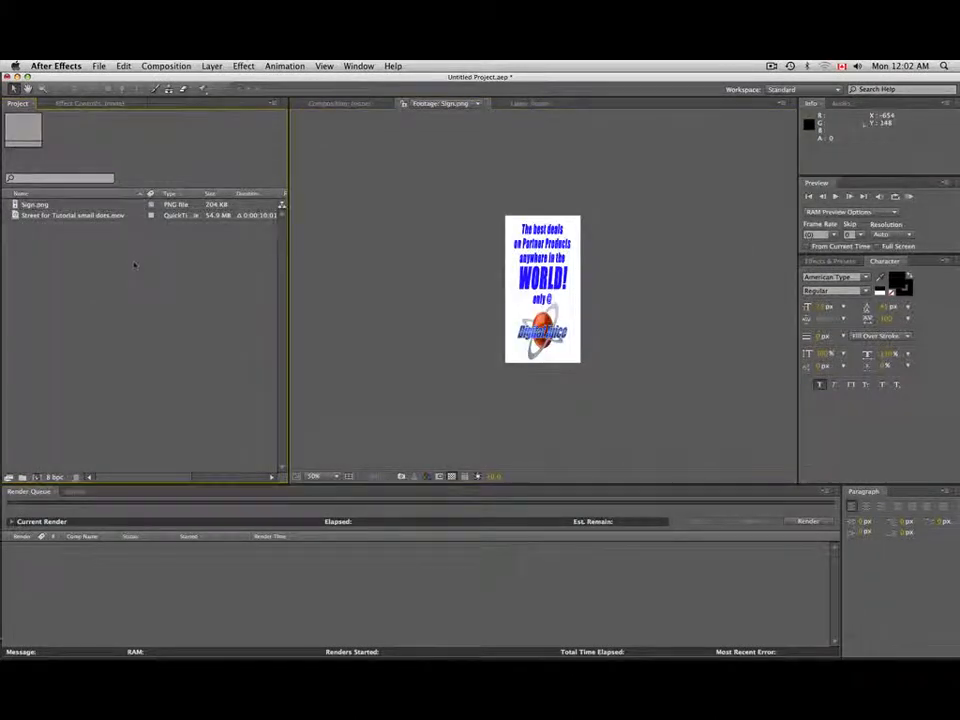
left_click(485, 104)
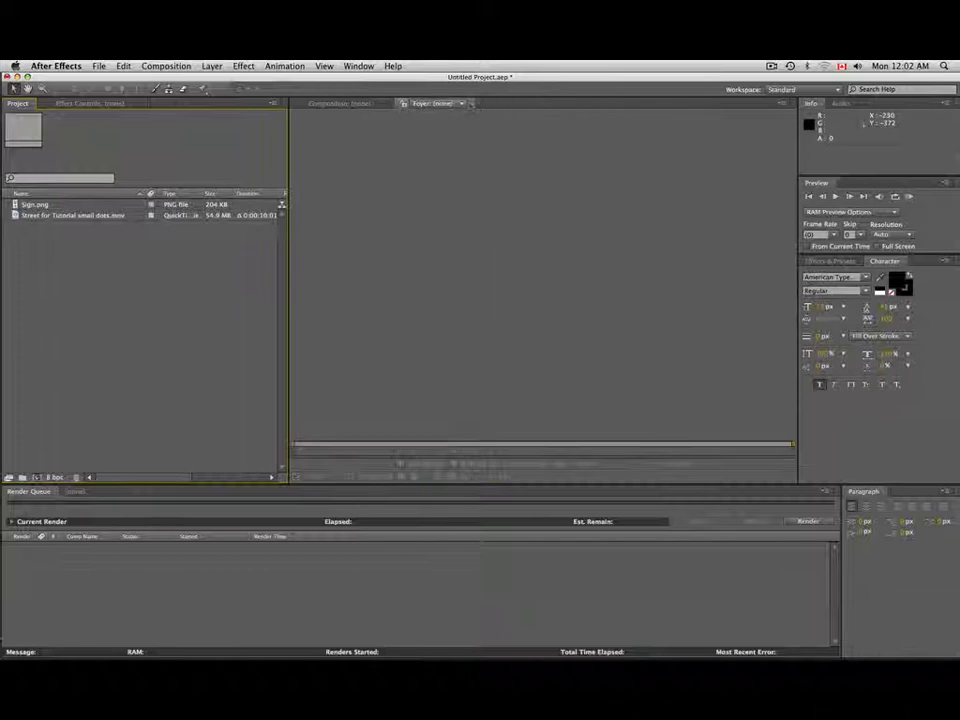
- Create a 10-second composition with the HDV/HDTV 720 29.97 preset and add Street for Tutorial small dots.mov to it
left_click(36, 477)
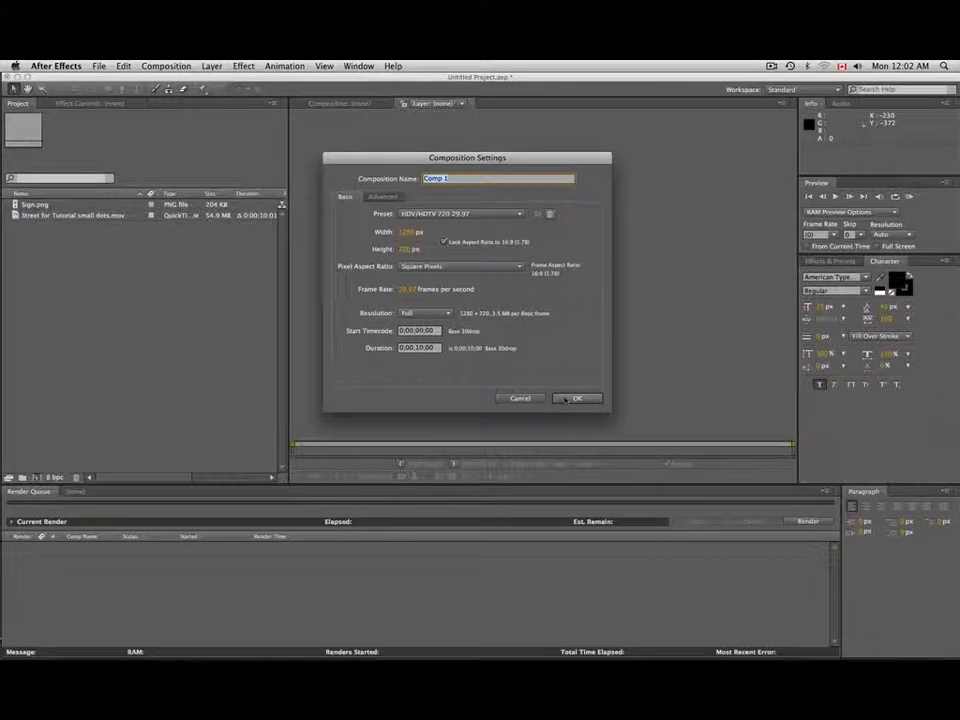
left_click(577, 398)
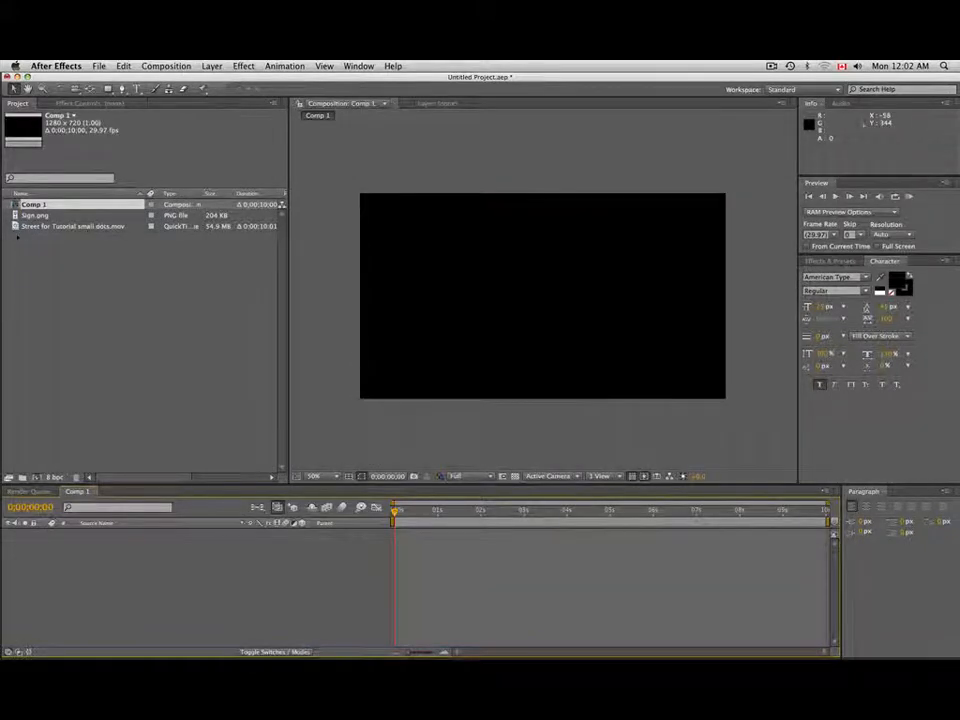
left_click_drag(16, 227, 16, 229)
left_click_drag(362, 380, 360, 265)
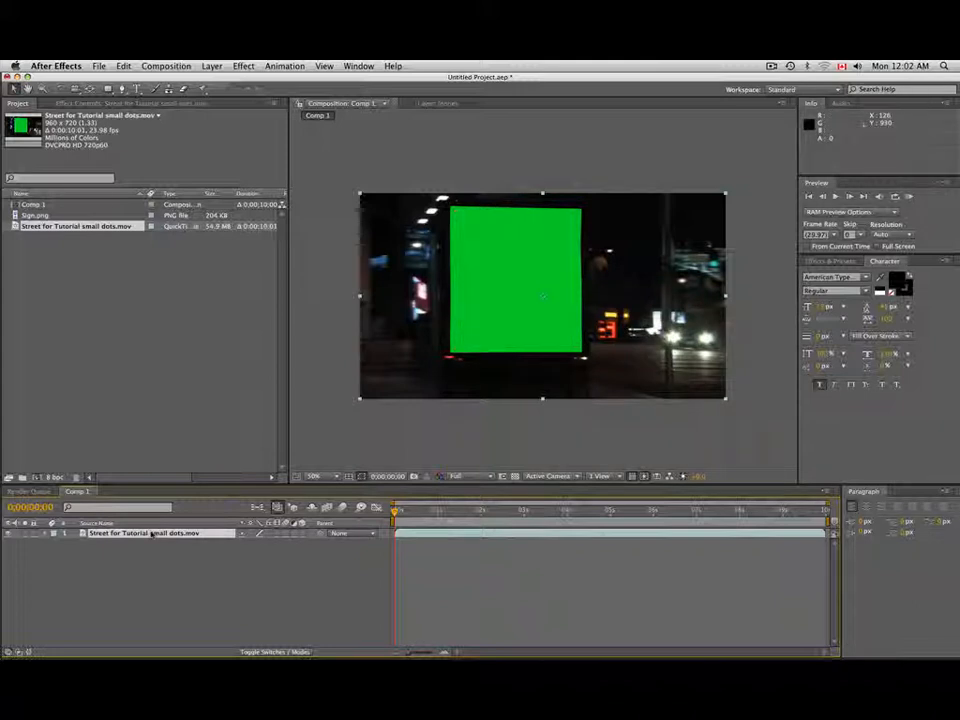
- Apply the BCC Corner Pin effect from BCC6 Distortion Perspective to the street footage layer
left_click(244, 66)
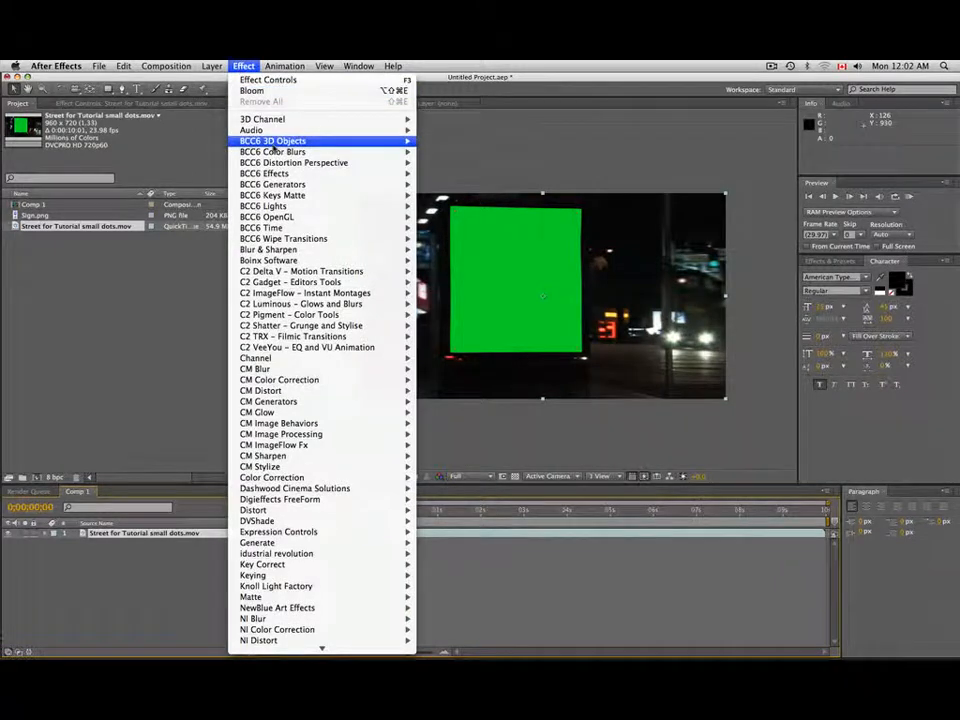
mouse_move(298, 163)
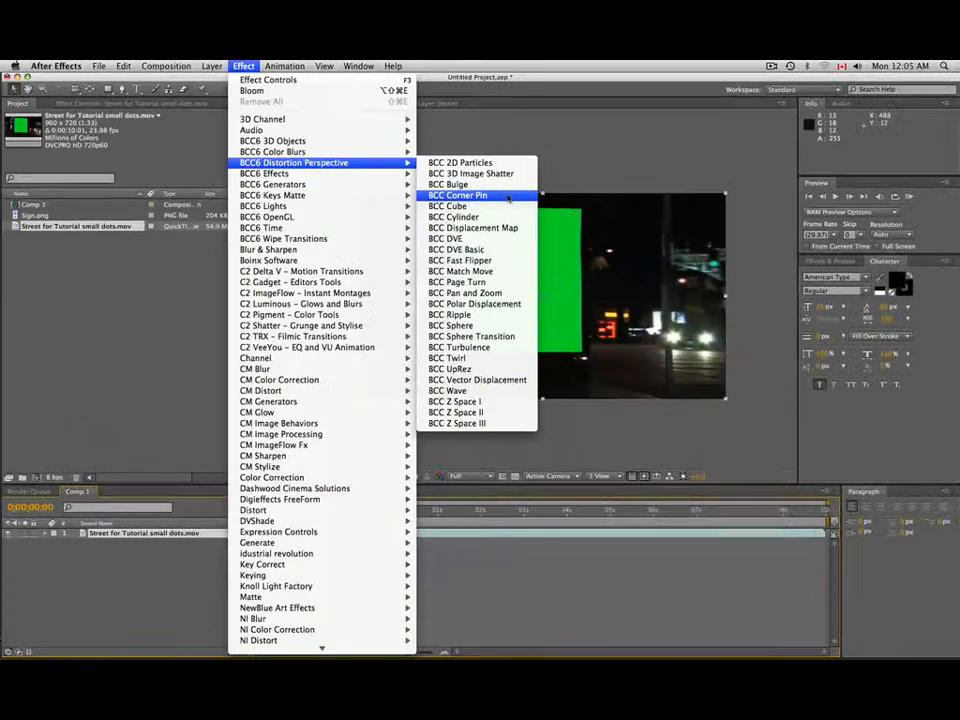
left_click(509, 196)
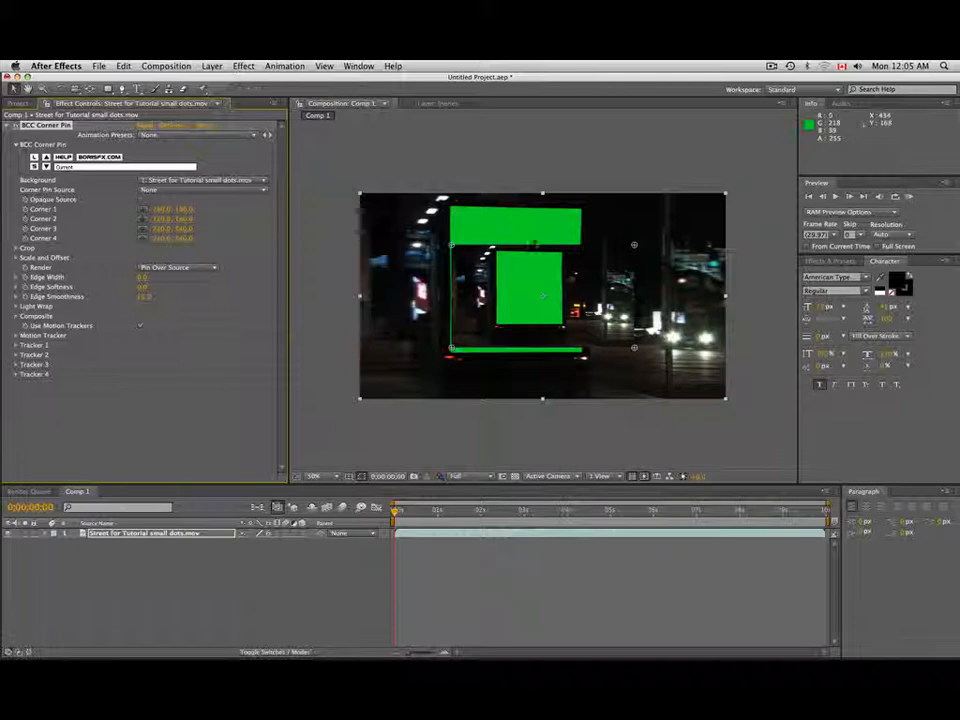
- Add Sign.png to the composition above the street footage and turn off the sign layer's visibility
left_click(18, 103)
left_click(80, 285)
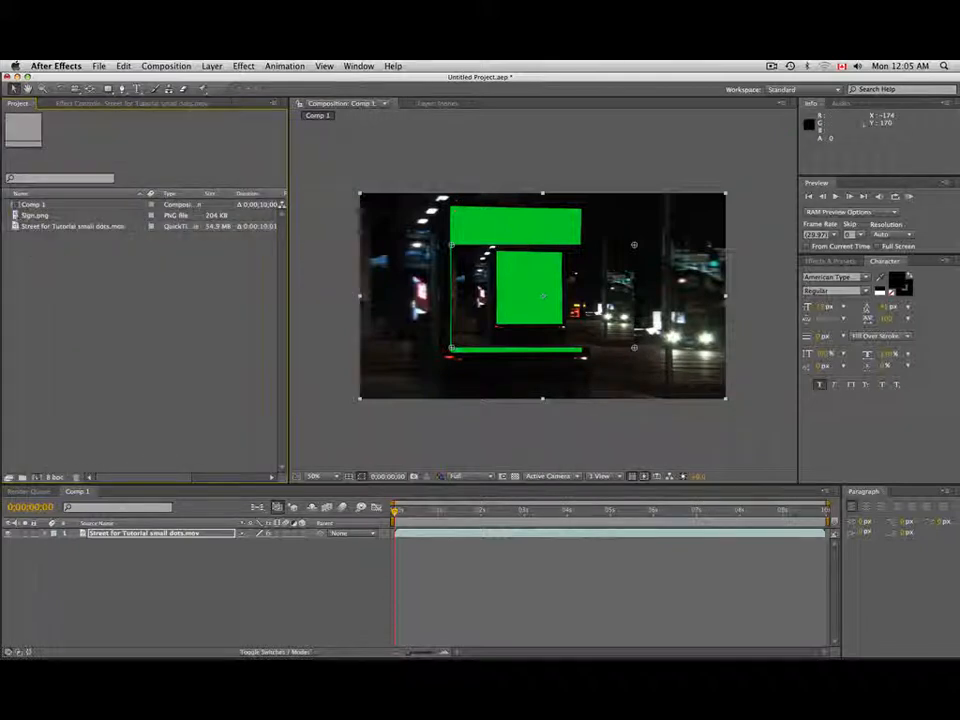
left_click_drag(36, 215, 108, 531)
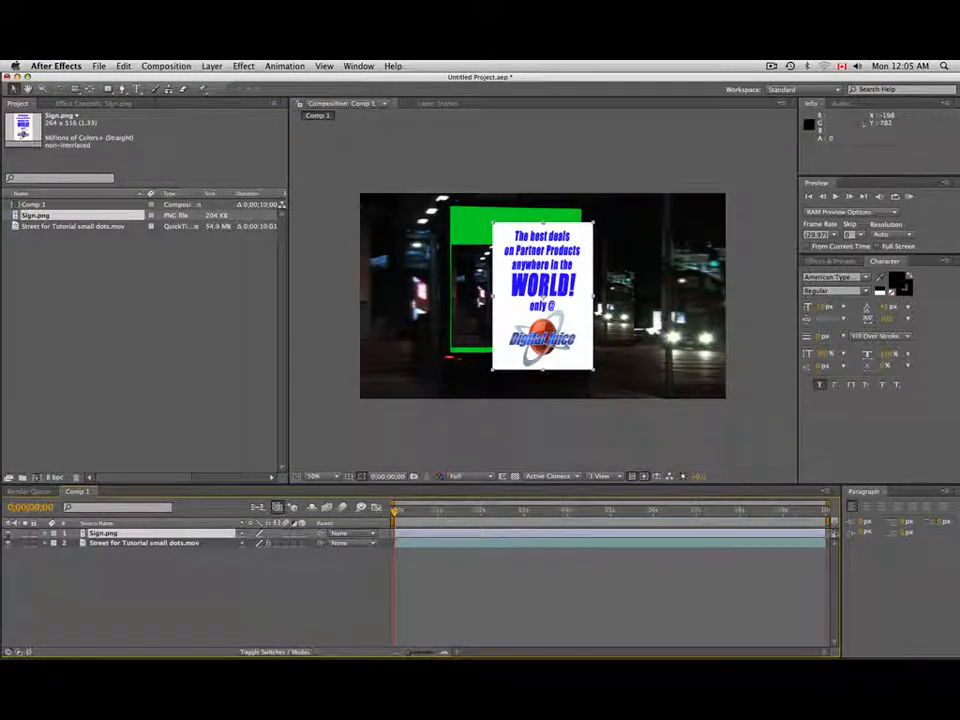
left_click(9, 533)
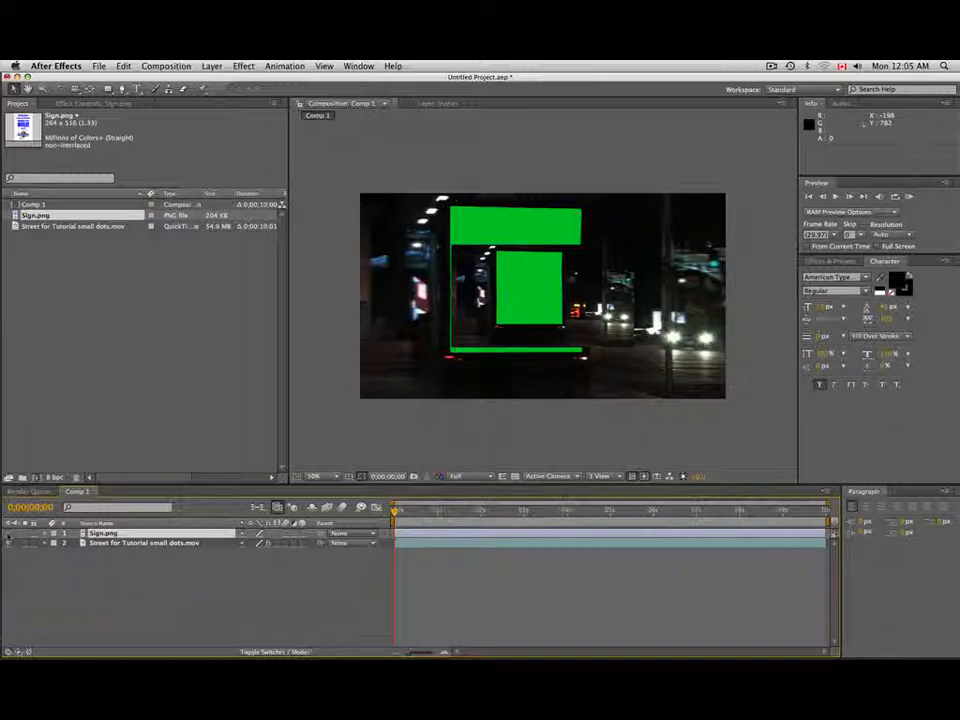
- Set the Corner Pin Source of the street layer's BCC Corner Pin effect to Sign.png
left_click(129, 543)
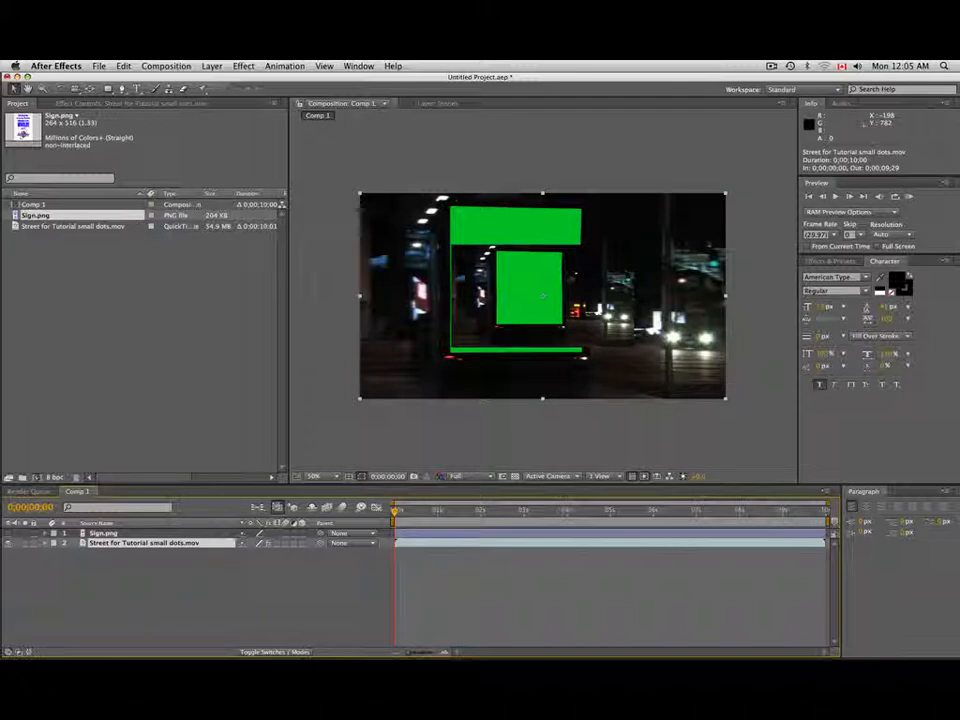
left_click(95, 103)
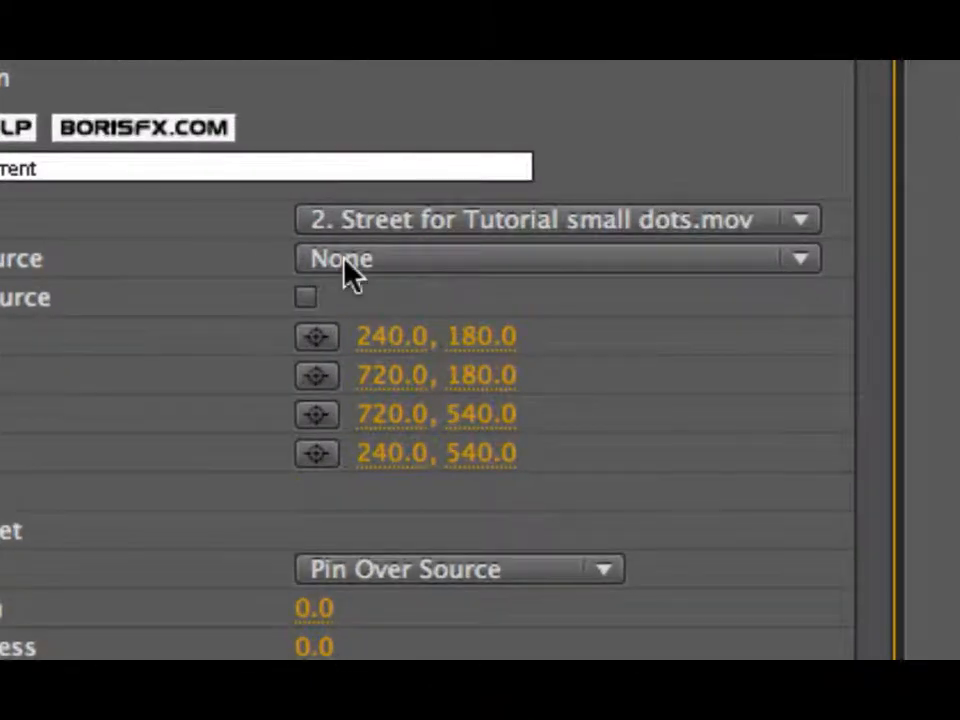
left_click(350, 262)
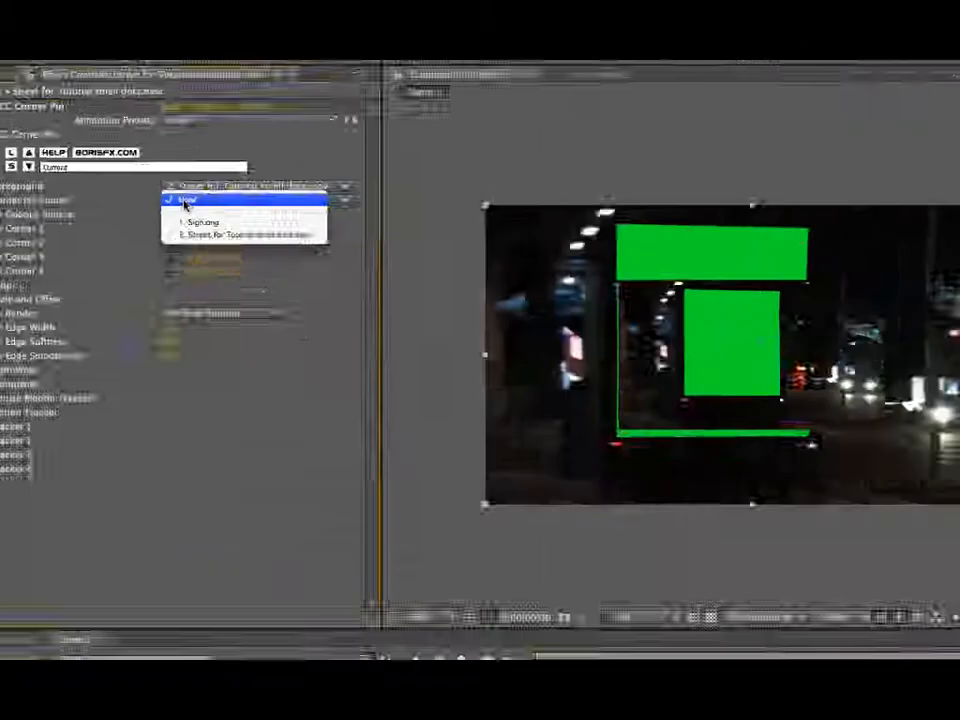
left_click(410, 318)
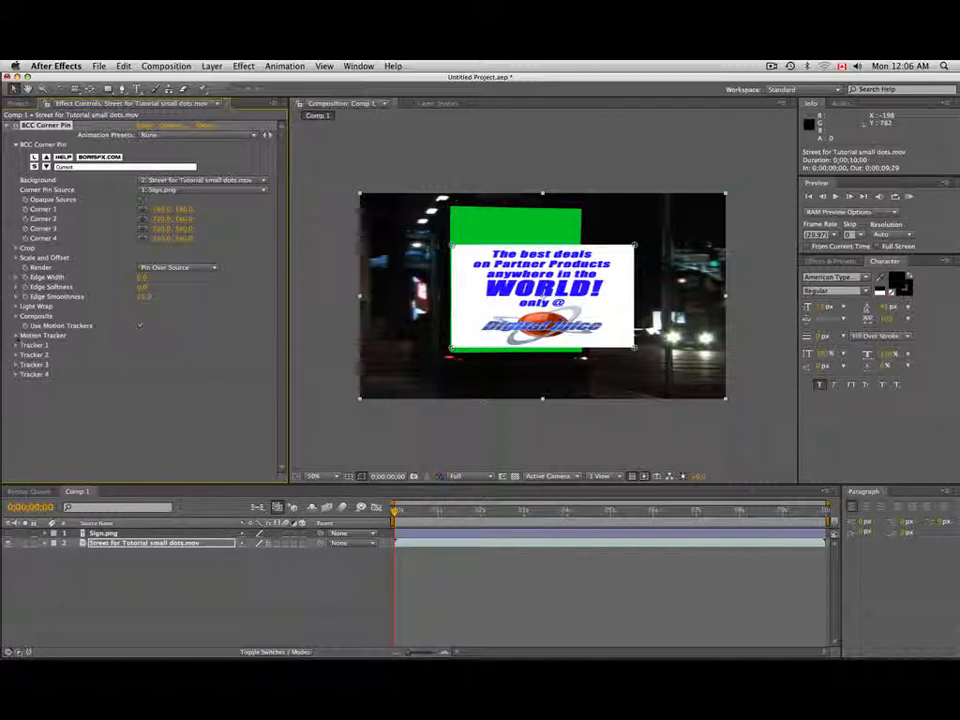
- Expand the Motion Tracker settings, place the Corner 1 tracker on the billboard's upper-left red dot and shrink its search area
left_click(16, 335)
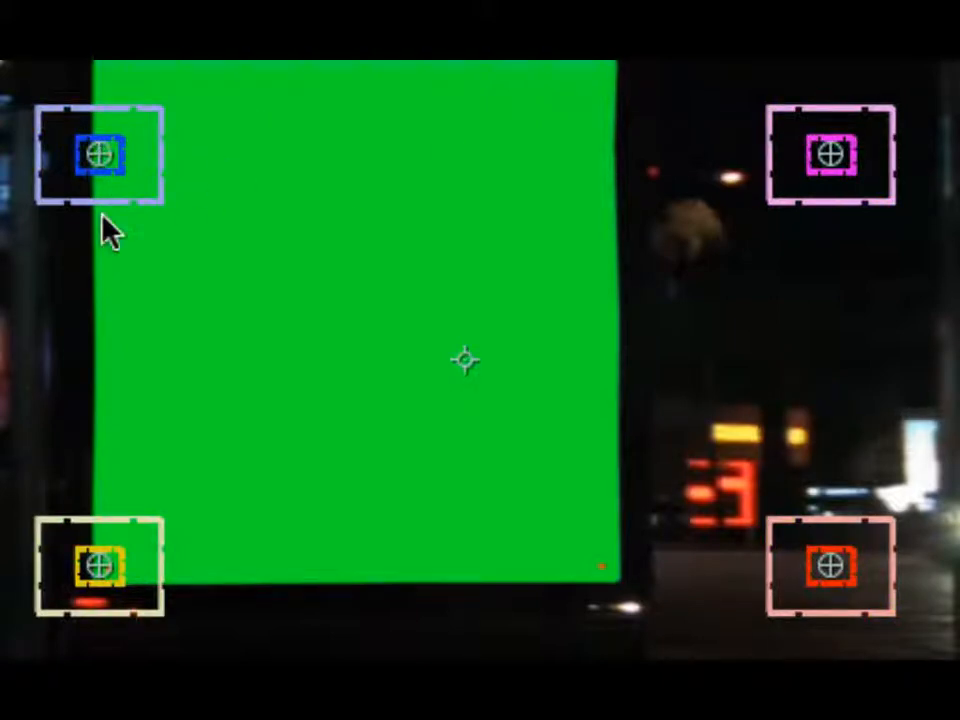
key("period")
key("period")
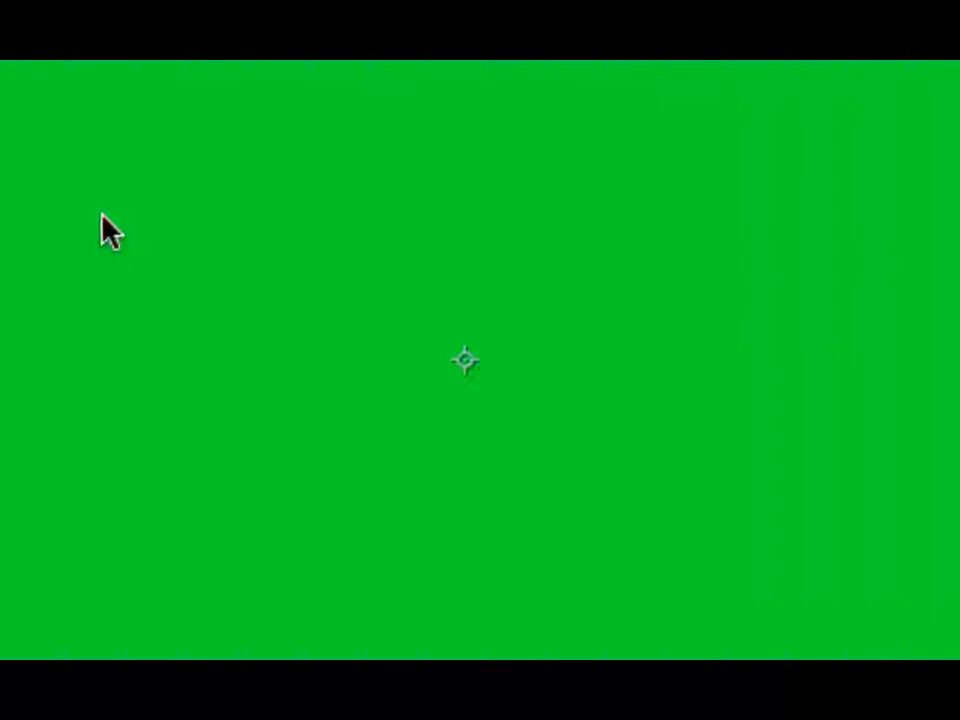
key("space")
left_click_drag(410, 209, 673, 446)
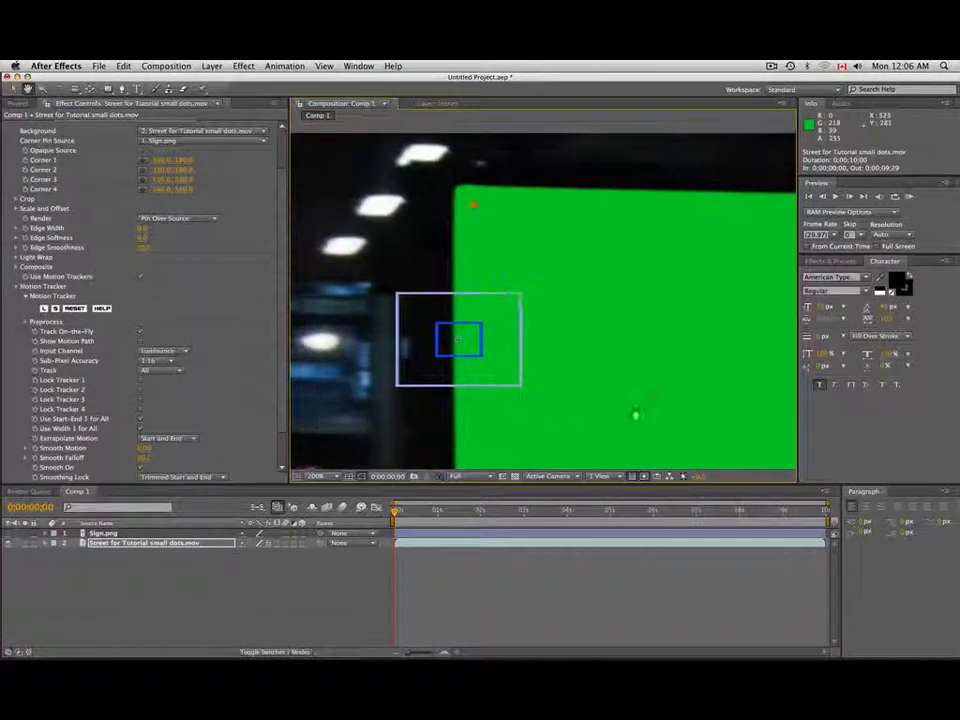
left_click_drag(476, 347, 493, 197)
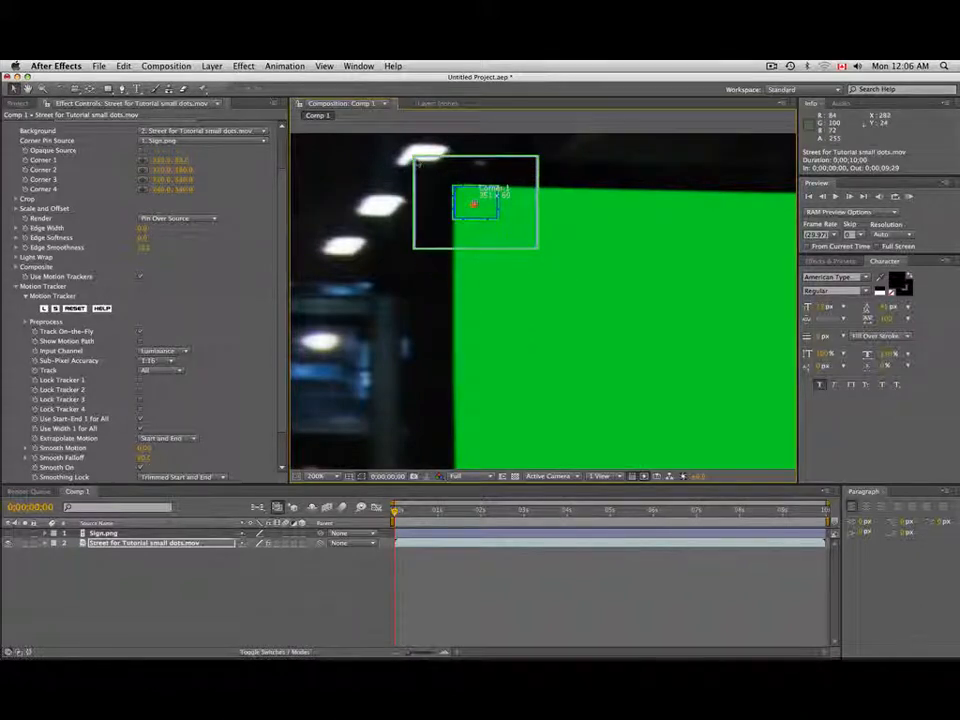
left_click_drag(413, 160, 430, 171)
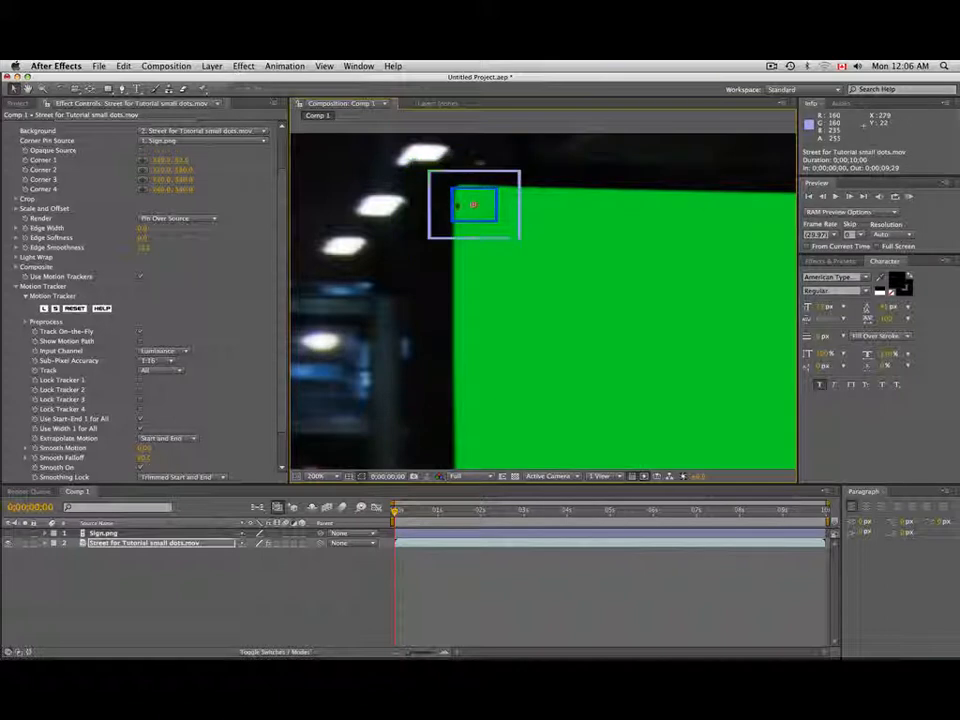
- Place the Corner 2 tracker on the red dot in the billboard's upper-right corner
key("space")
left_click_drag(646, 300, 346, 294)
left_click_drag(520, 302, 351, 332)
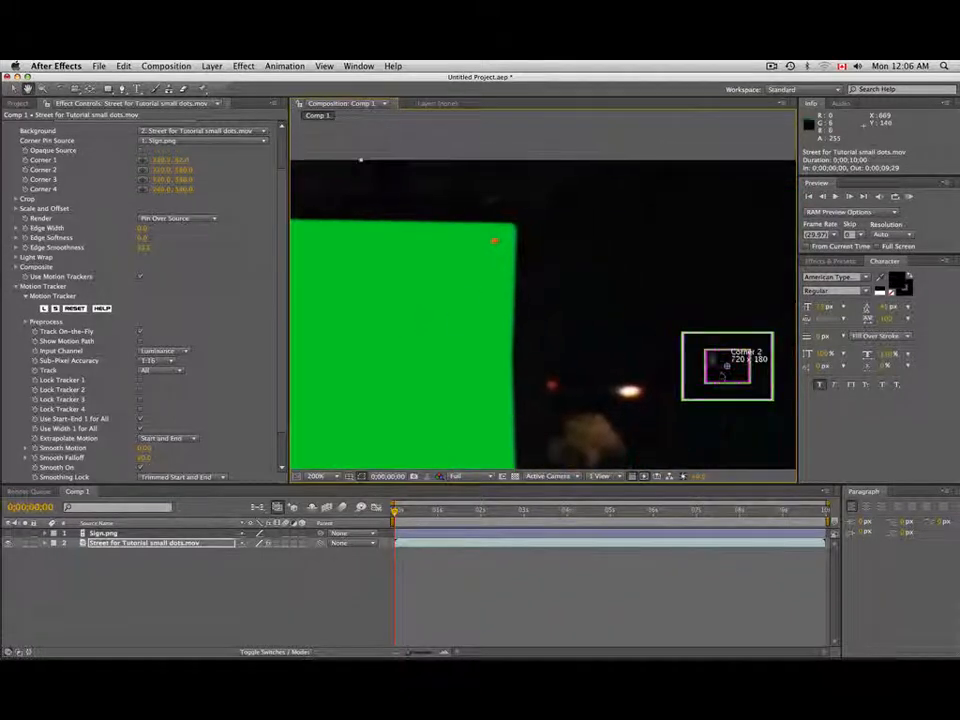
left_click_drag(743, 358, 491, 252)
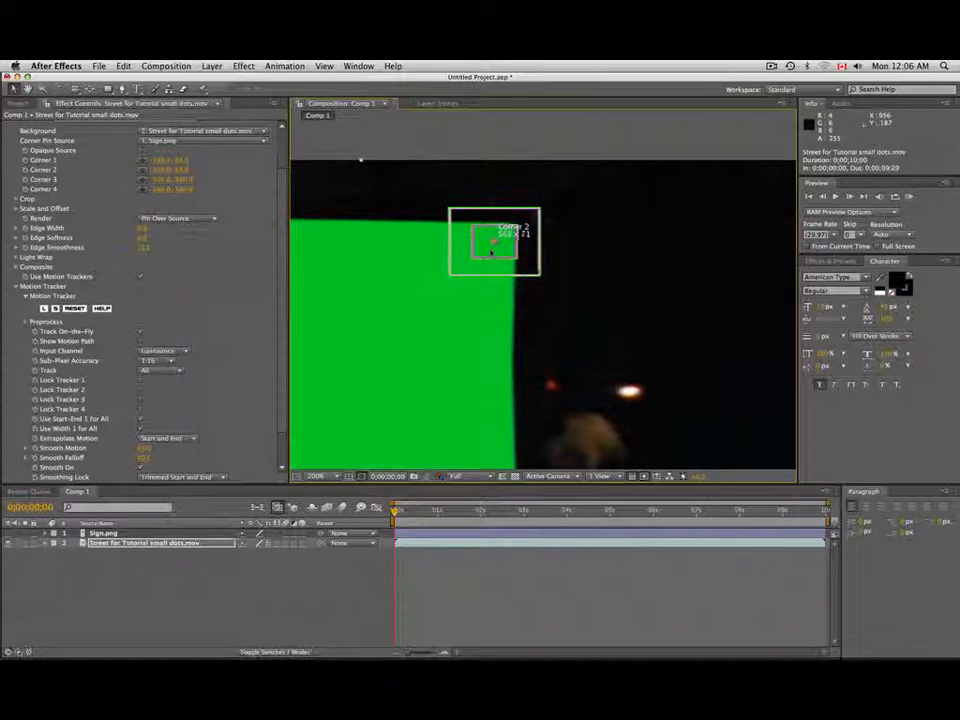
- Place the Corner 3 and Corner 4 trackers on the red dots in the billboard's lower-right and lower-left corners
key("space")
left_click_drag(550, 320, 538, 110)
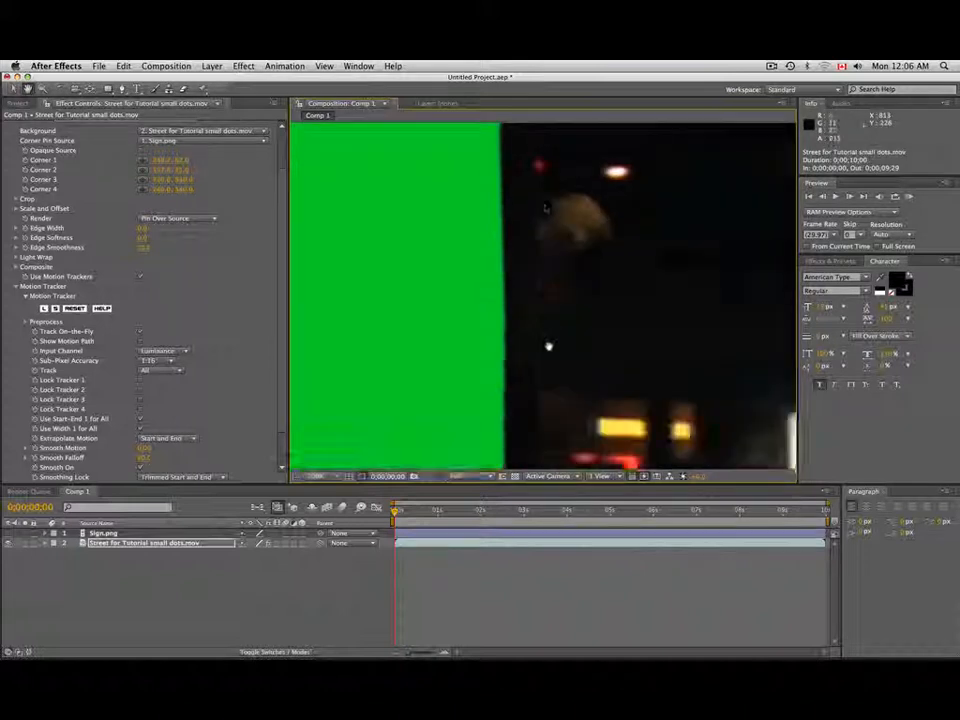
left_click_drag(560, 373, 534, 214)
left_click_drag(563, 345, 565, 303)
left_click_drag(695, 357, 479, 366)
left_click_drag(308, 327, 395, 344)
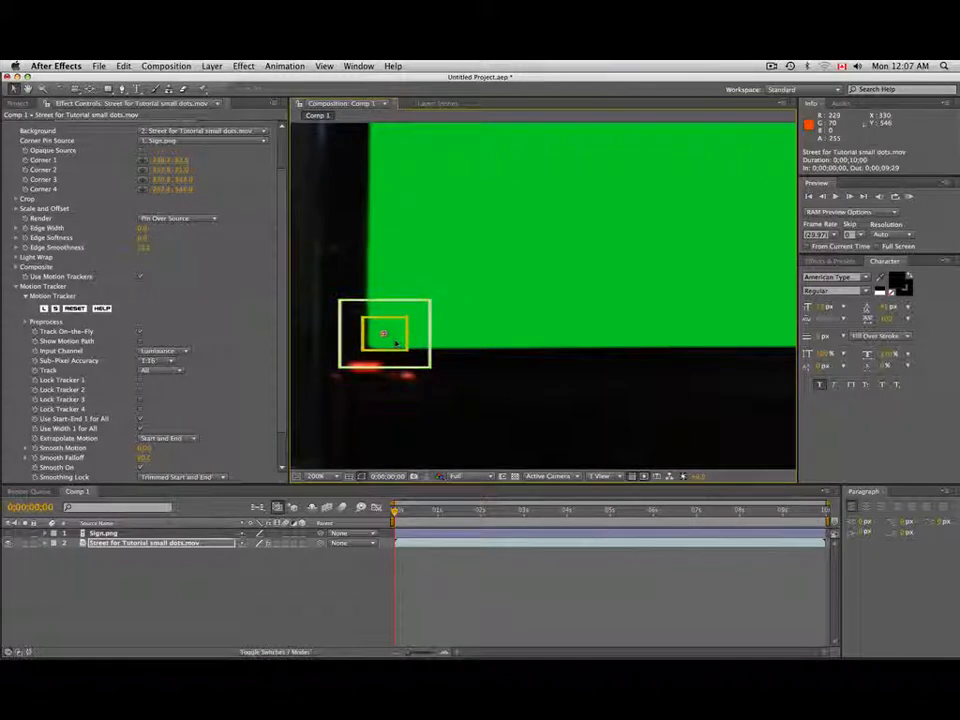
- Set the motion tracker's Input Channel to Red and its Sub-Pixel Accuracy to 1:8, and show the whole composition at 50%
scroll(117, 290, "down", 3)
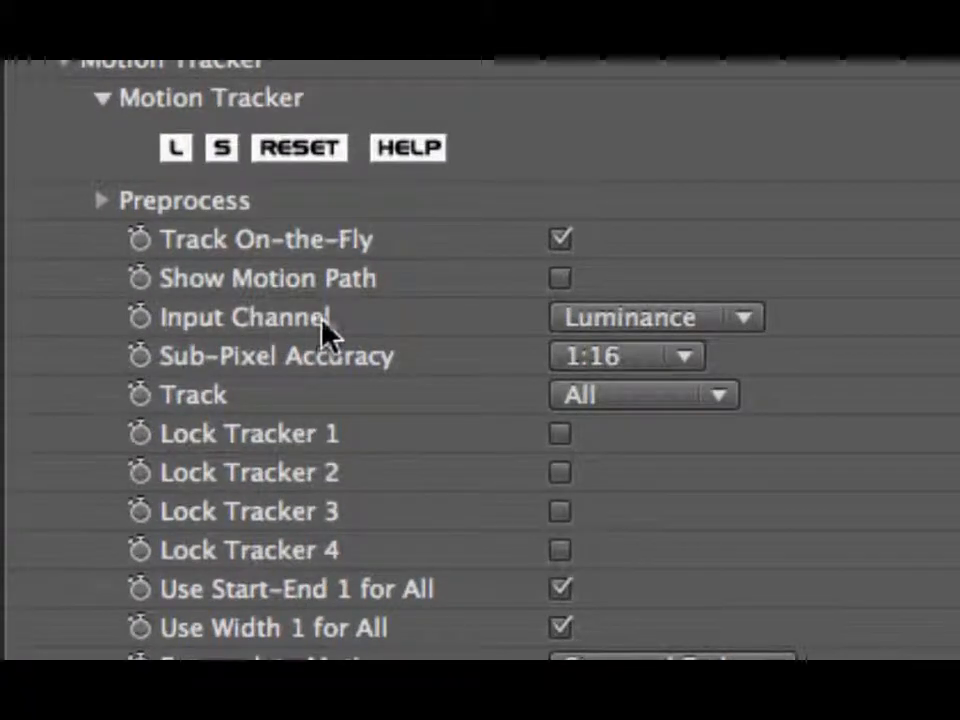
left_click(643, 321)
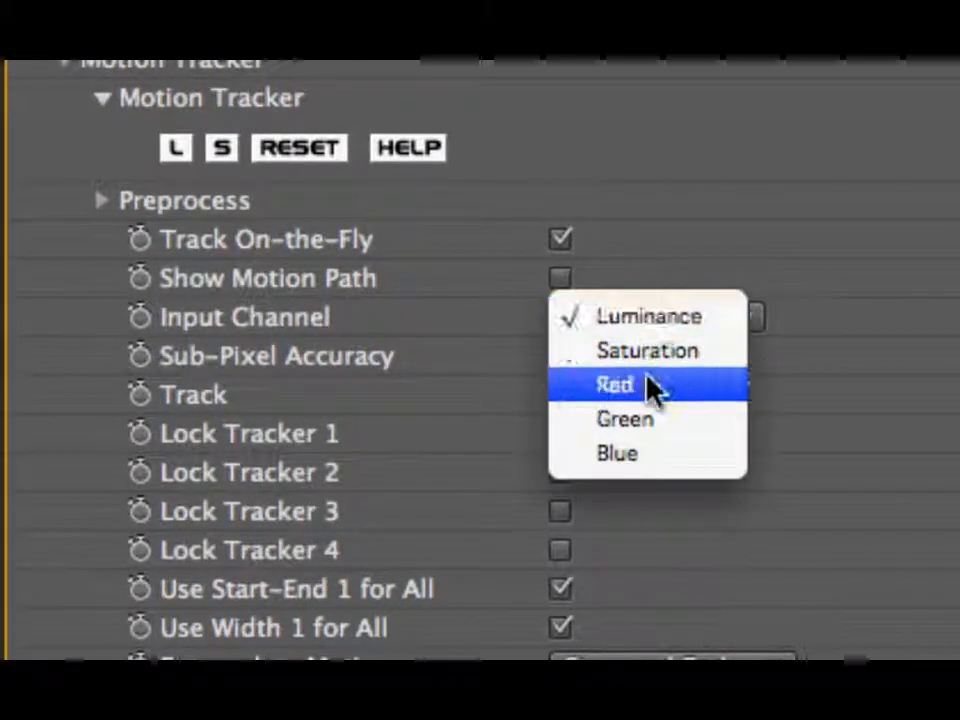
left_click(651, 388)
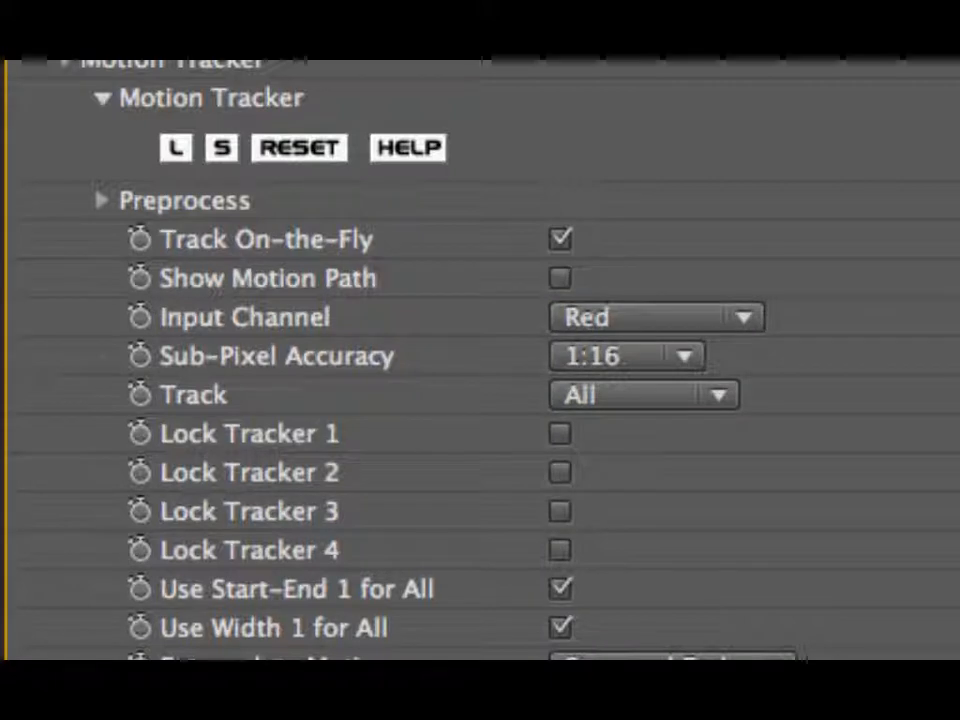
left_click(649, 358)
left_click(645, 326)
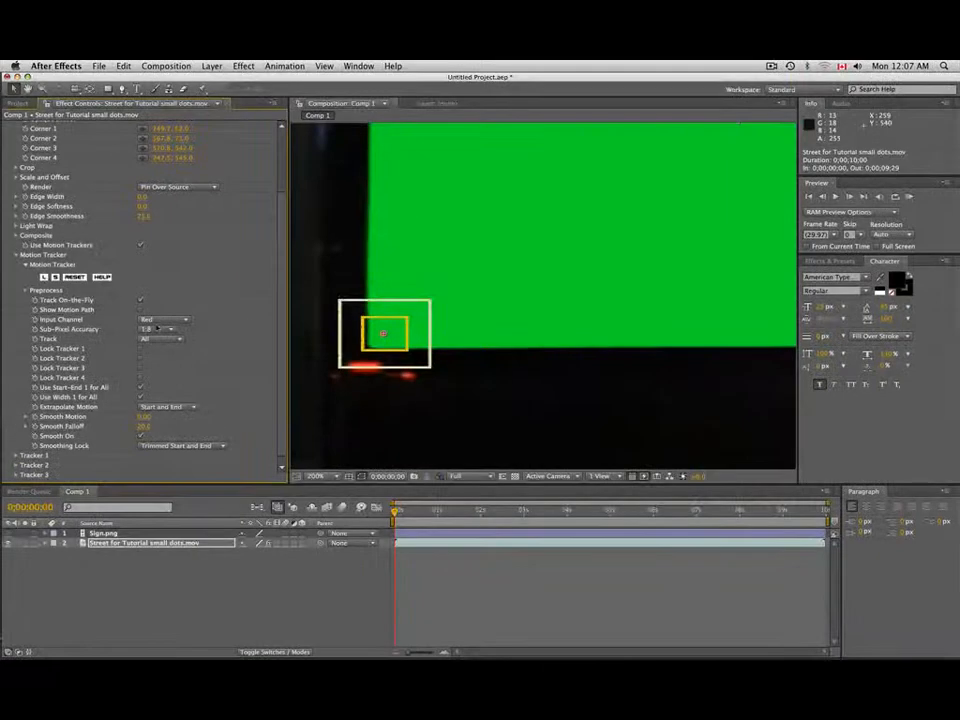
key("comma")
key("comma")
key("comma")
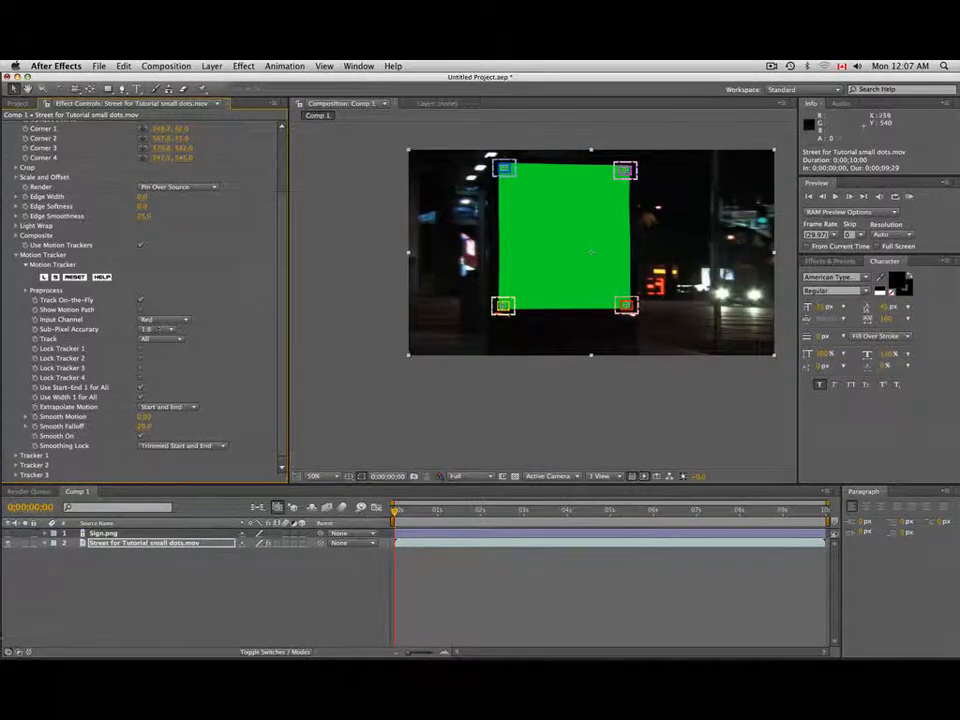
- Run the four corner trackers through the whole clip, play back the pinned sign and return to the first frame
left_click_drag(624, 242, 548, 265)
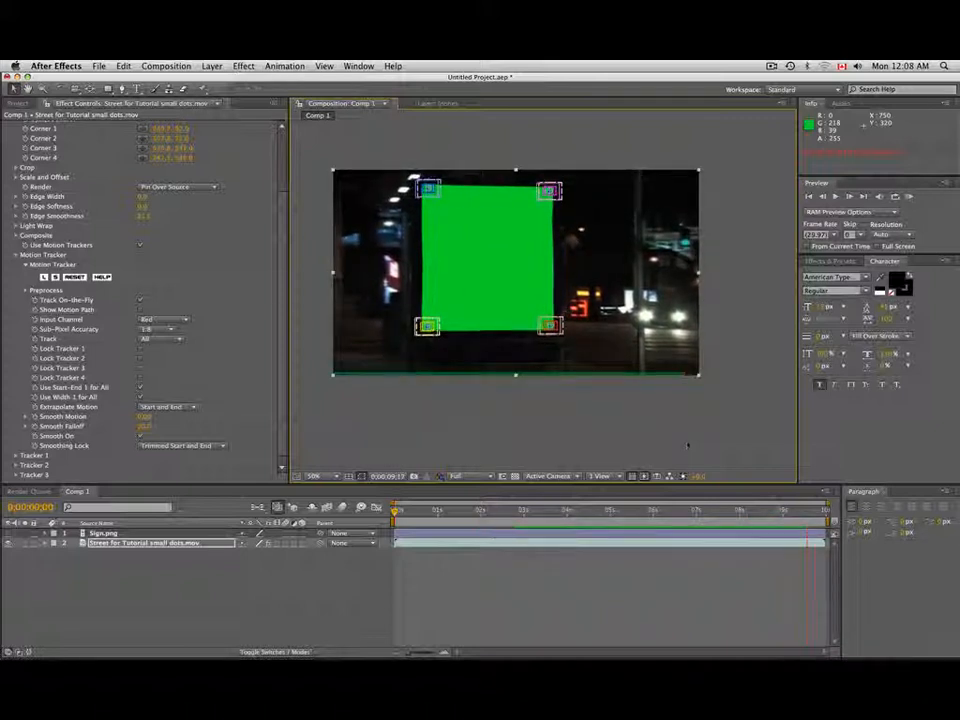
key("space")
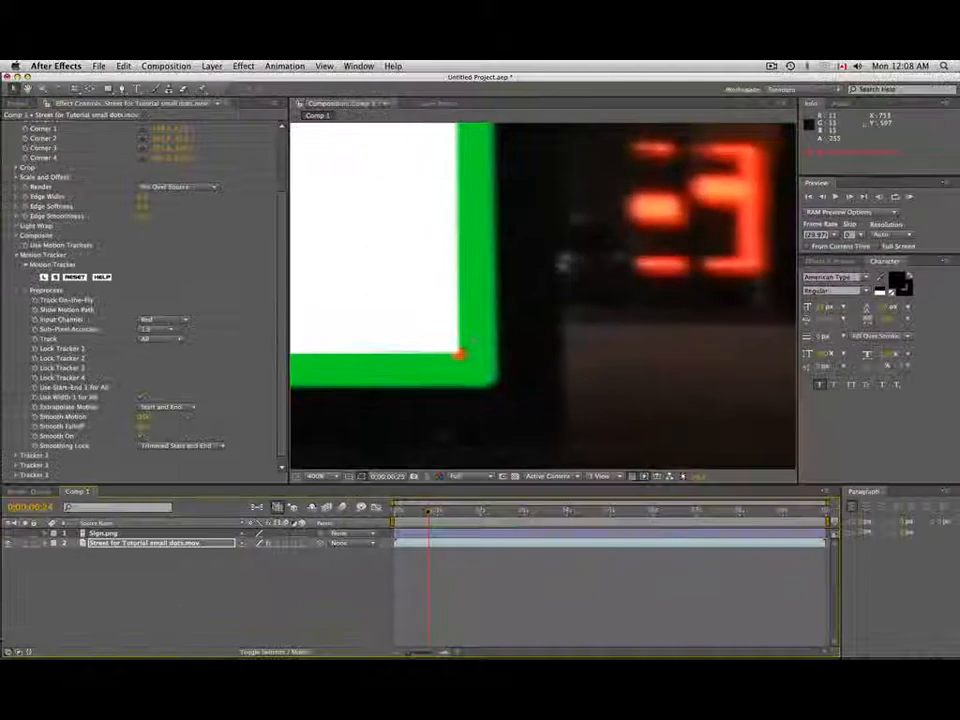
left_click_drag(428, 511, 392, 510)
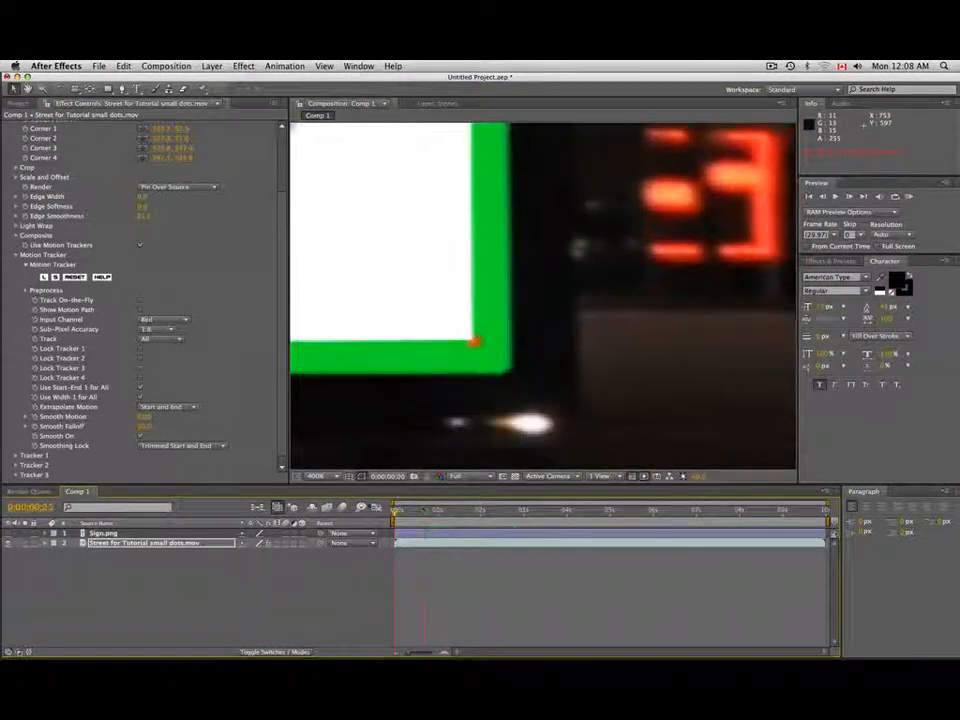
key("comma")
key("comma")
key("comma")
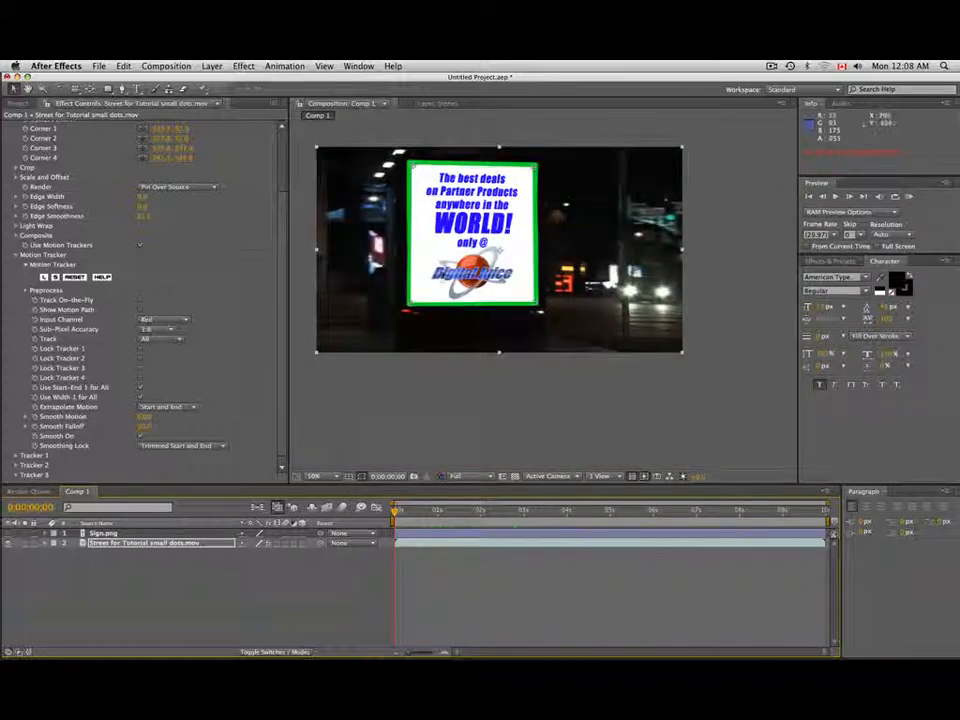
- Set the BCC Corner Pin's Edge Width to 5 and Edge Softness to 5
key("space")
left_click_drag(441, 272, 468, 327)
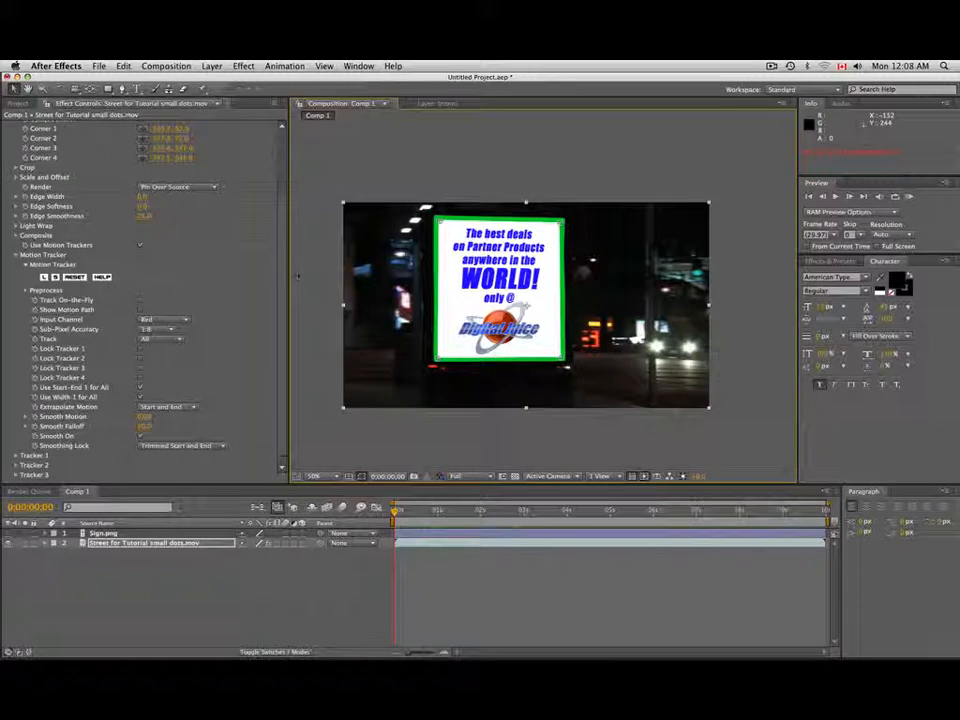
scroll(140, 240, "up", 4)
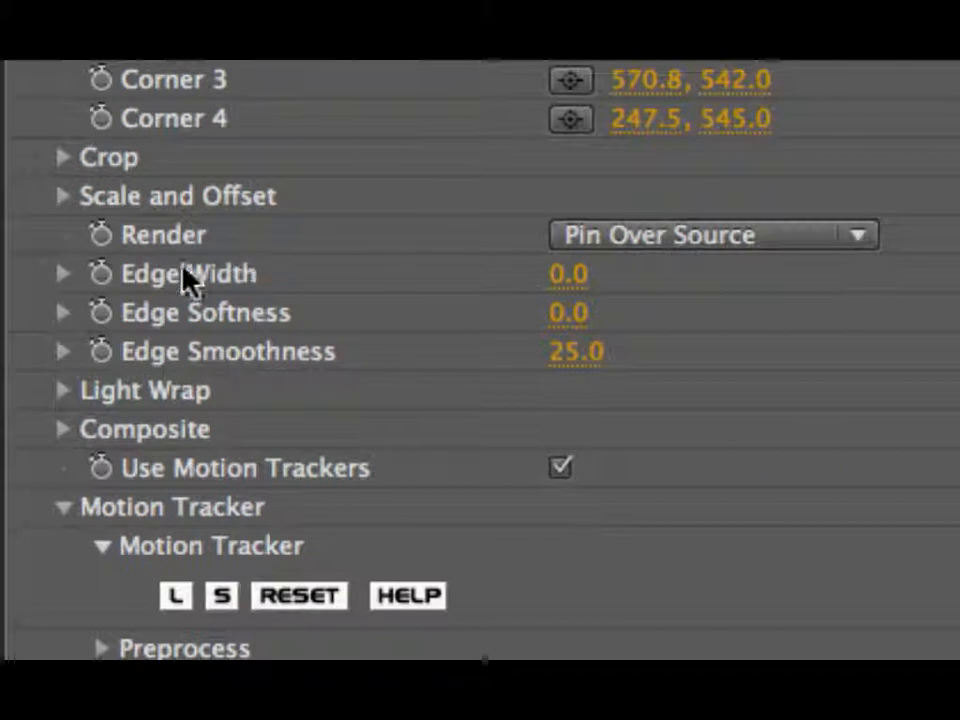
left_click(560, 278)
type("5")
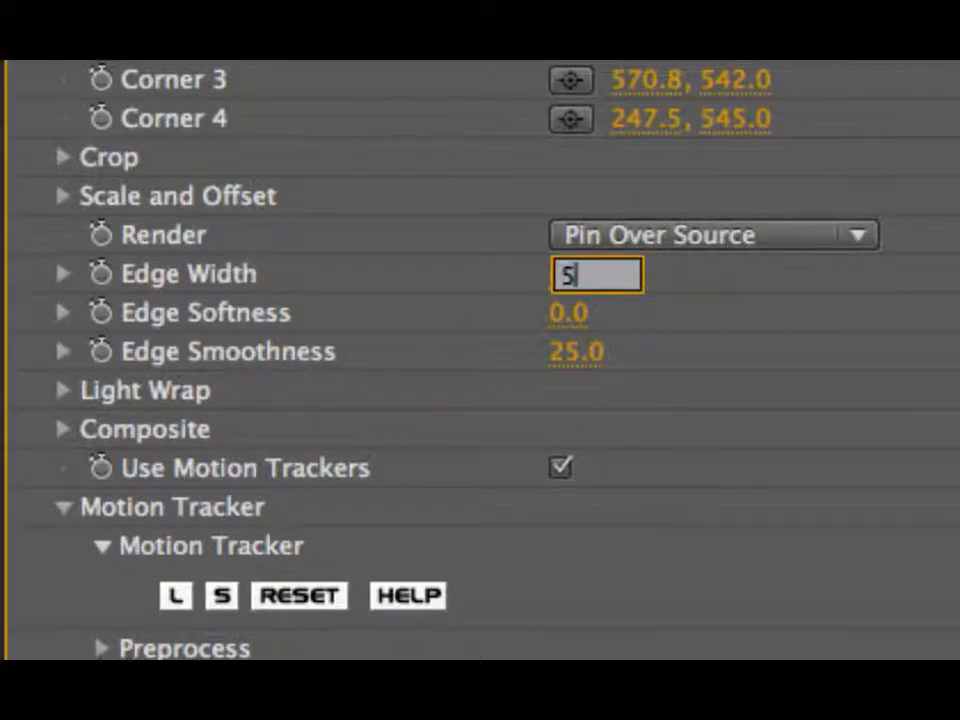
key("Tab")
type("5")
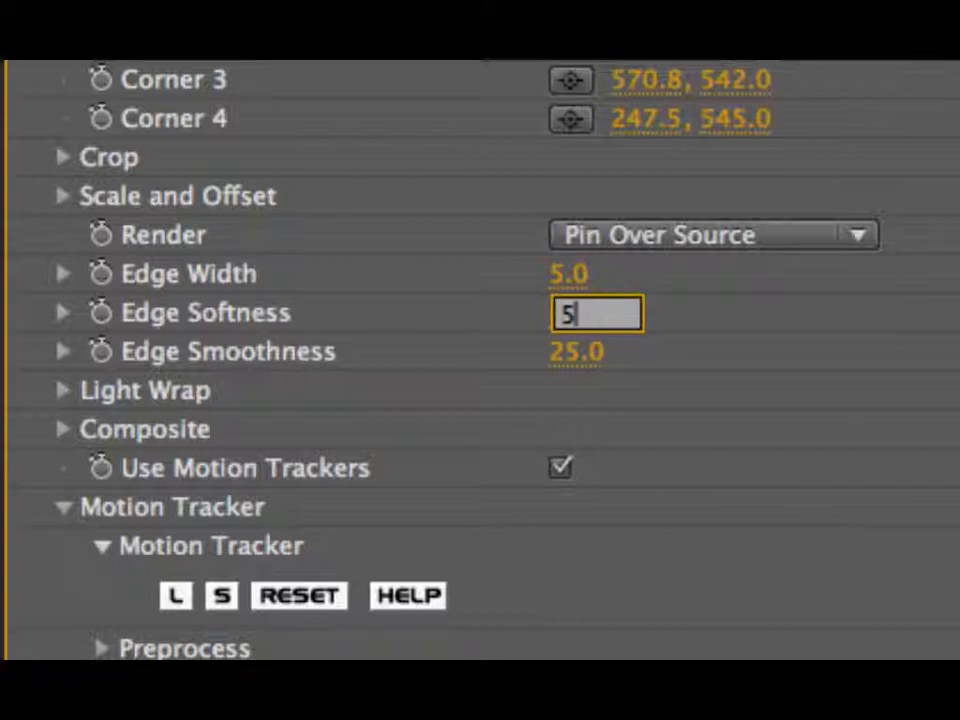
key("Return")
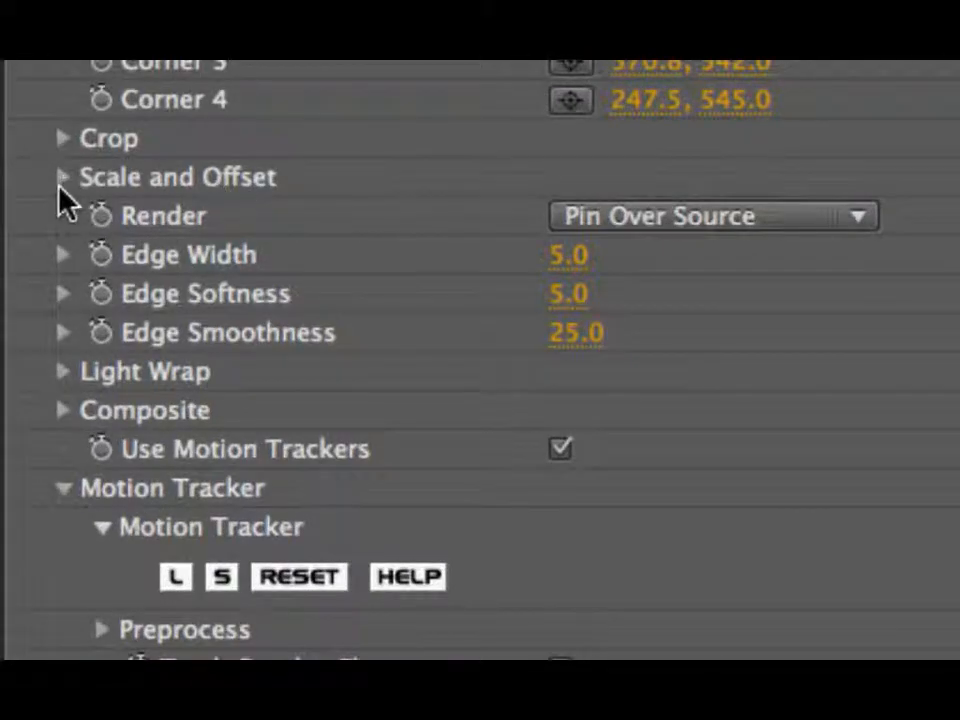
- Set Scale X to 108 in the Scale and Offset settings to enlarge the sign, and check its coverage of the green billboard
left_click(58, 184)
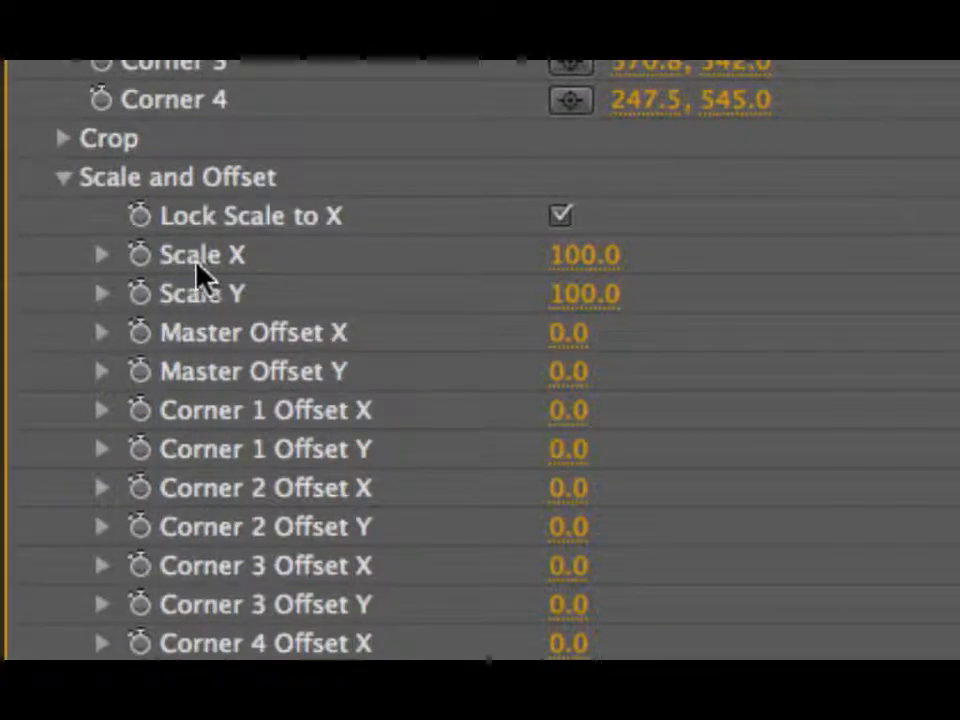
left_click(582, 256)
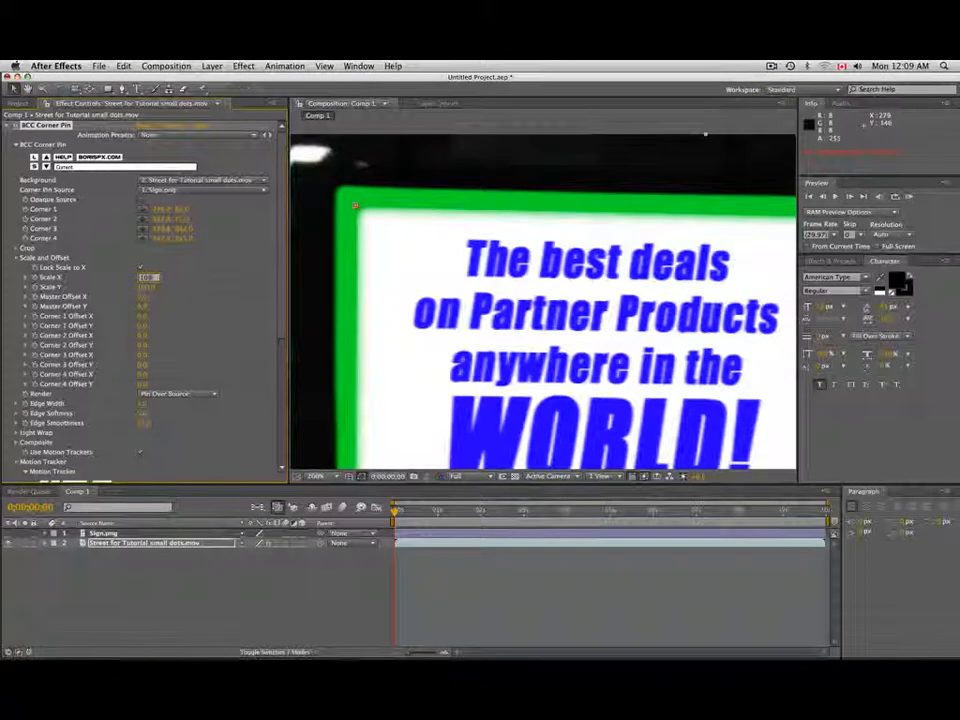
type("109")
key("Return")
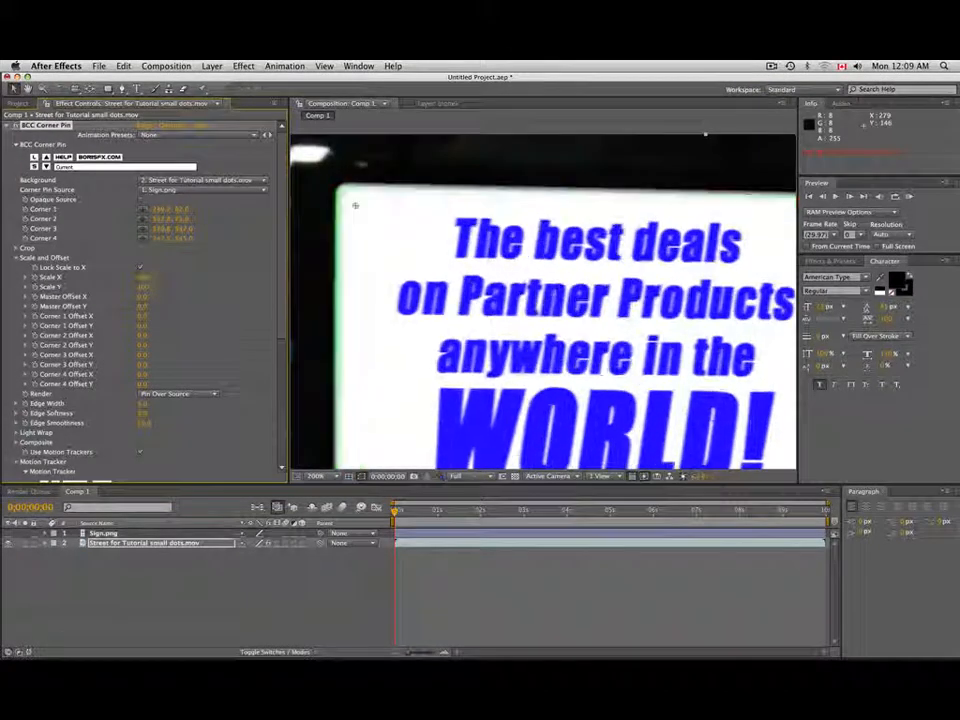
key("comma")
key("comma")
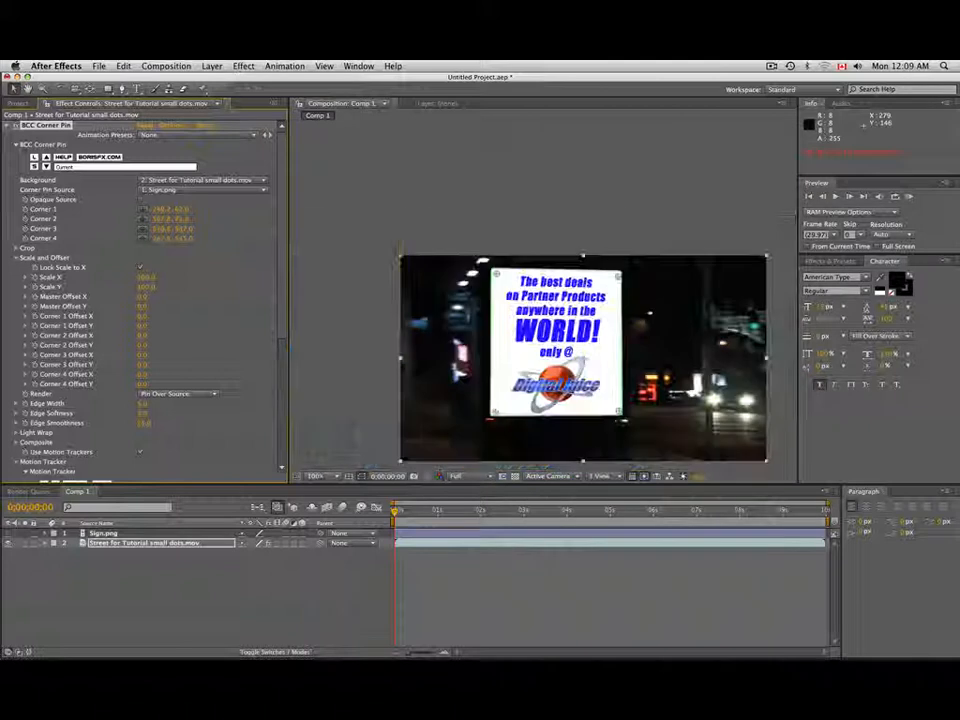
key("period")
key("period")
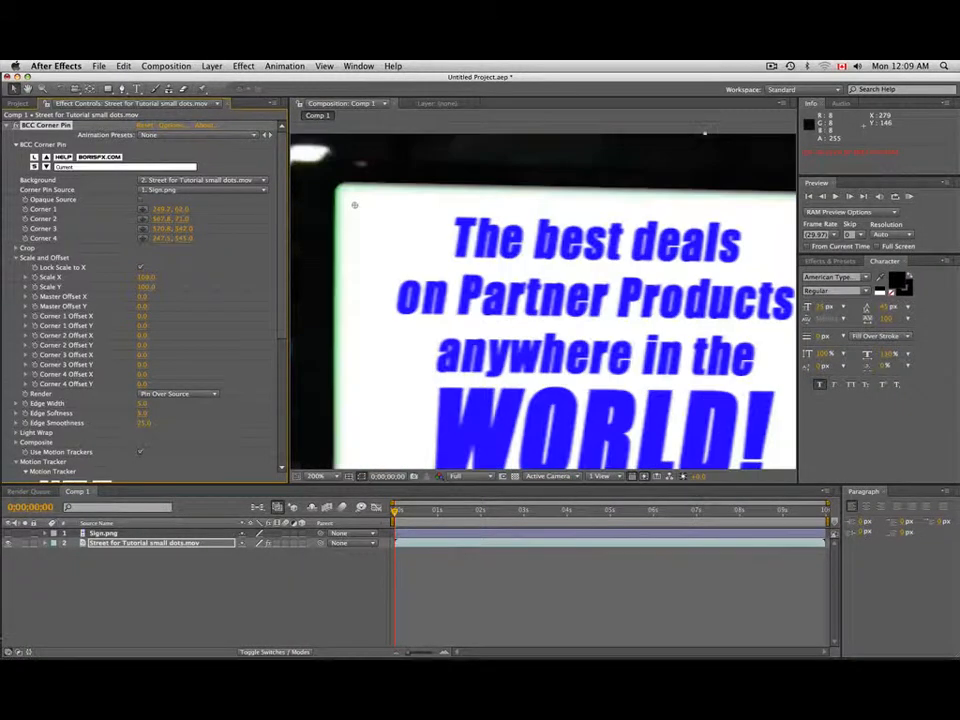